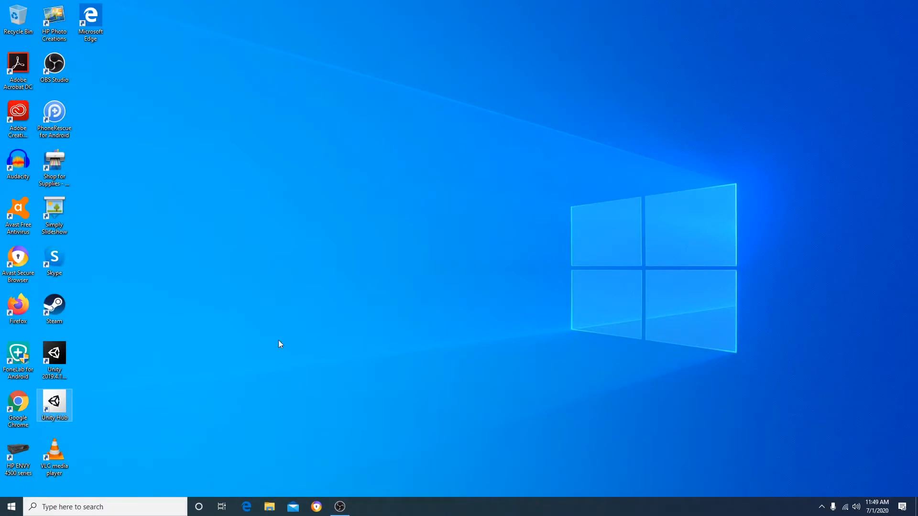
Step: Open Unity Hub and create a new project from the 2D template, named My First Game
double_click(54, 403)
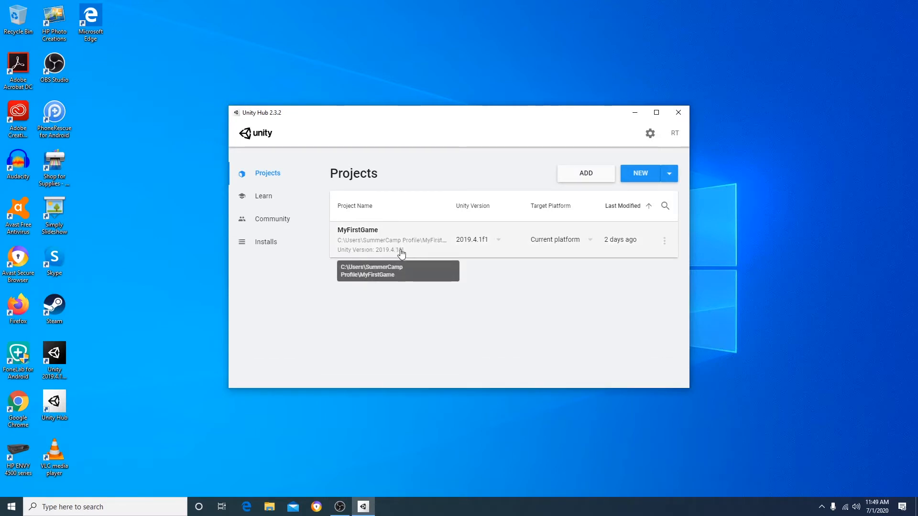
click(642, 178)
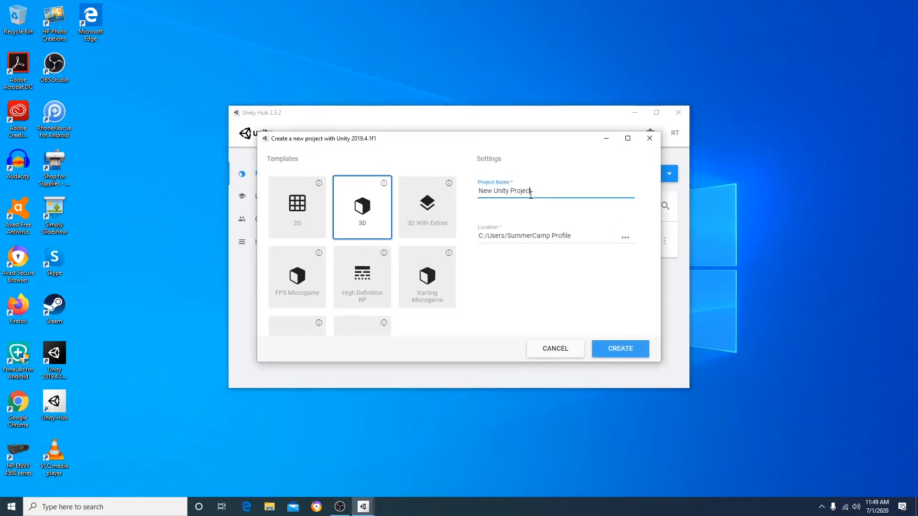
drag(531, 191, 477, 190)
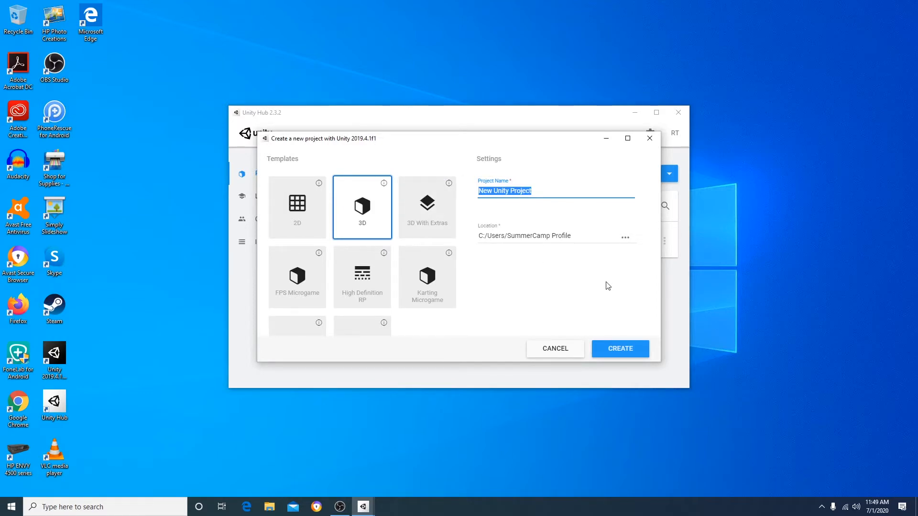
text(My)
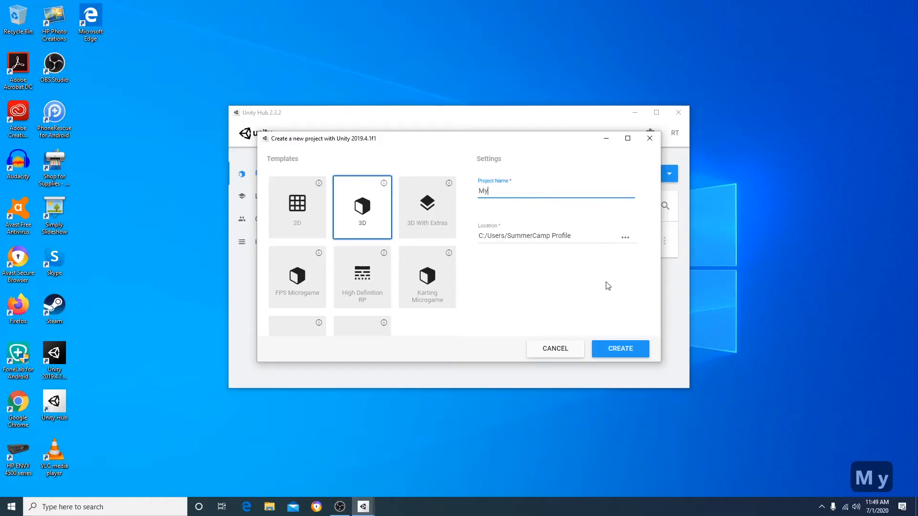
text( First Game)
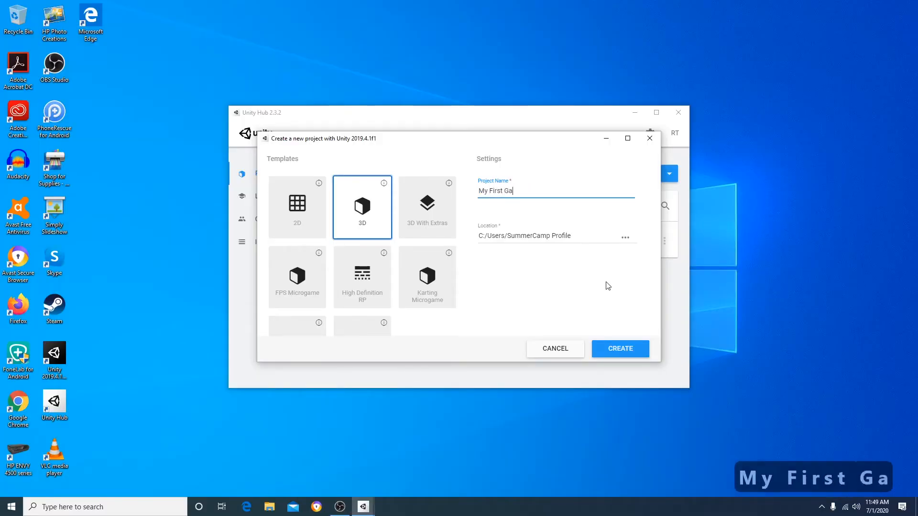
click(308, 226)
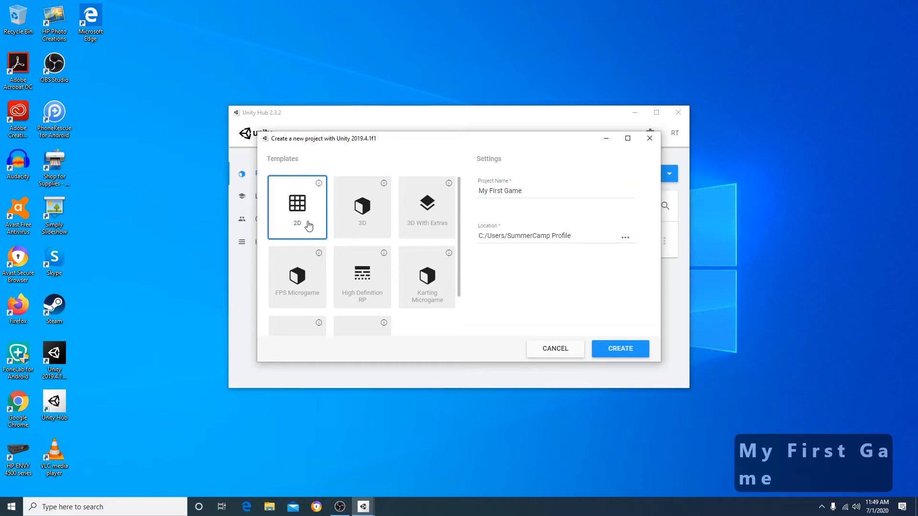
click(631, 353)
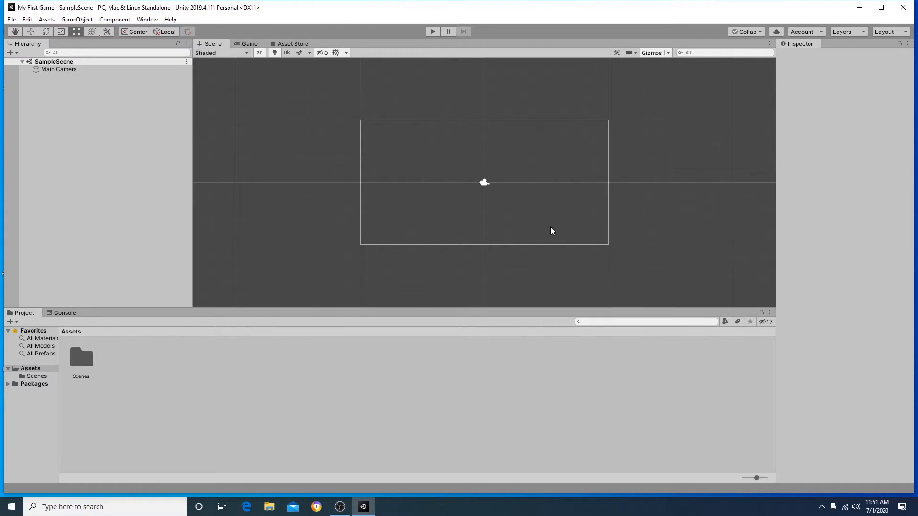
Step: Pan around the empty scene, also trying the Hand tool, and return to the Rect tool
middle_drag(552, 230, 525, 164)
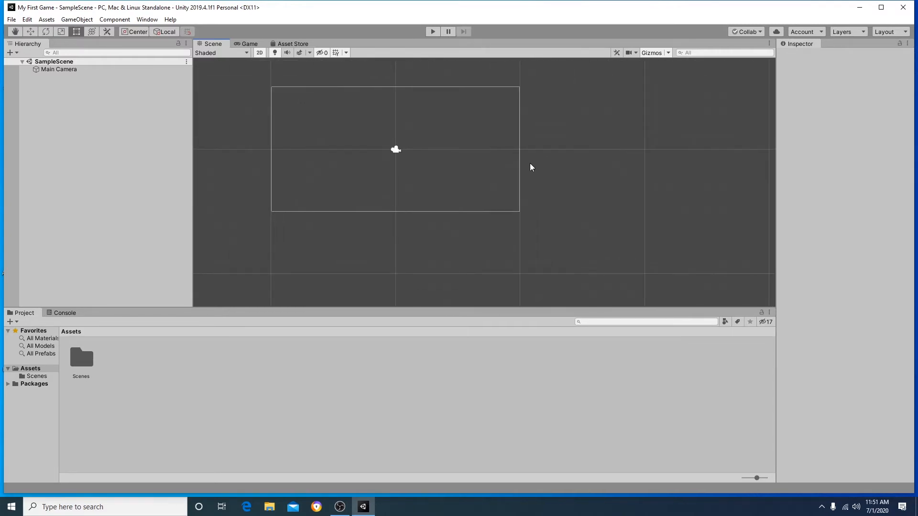
middle_drag(439, 214, 479, 215)
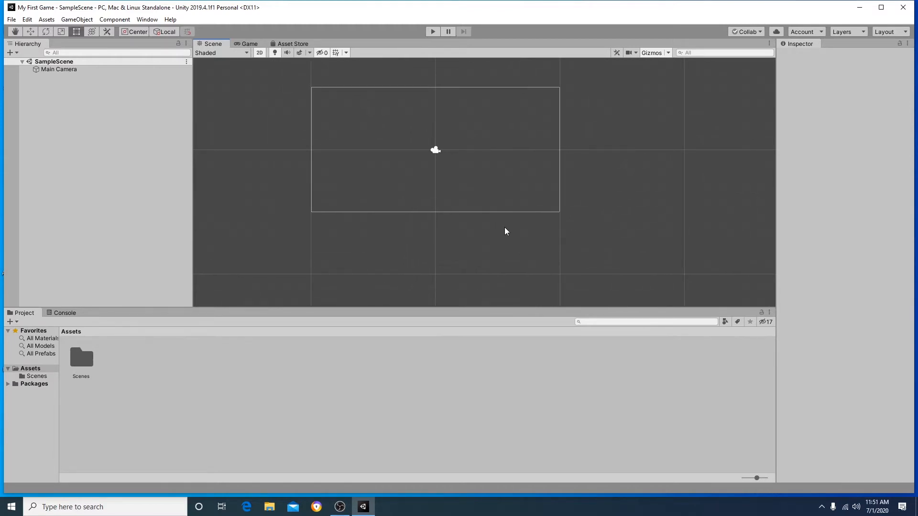
drag(518, 221, 568, 228)
middle_drag(563, 225, 515, 227)
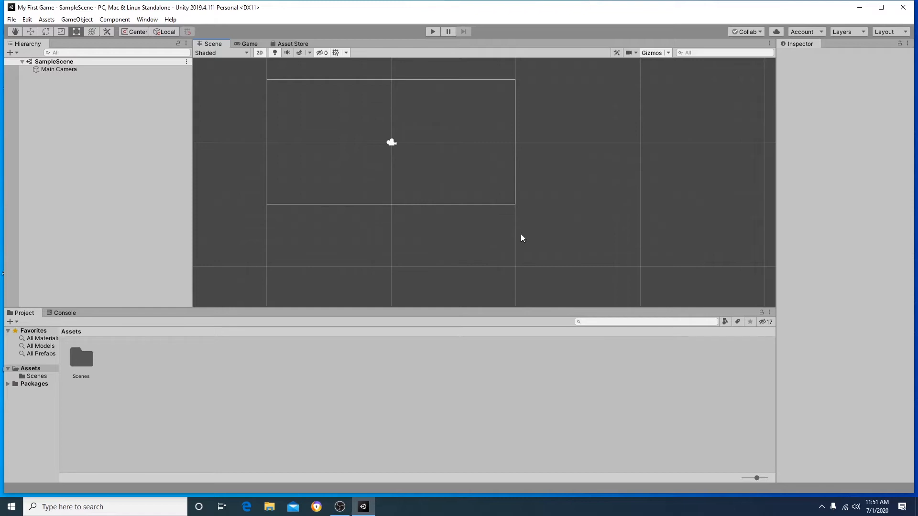
key(q)
drag(401, 225, 473, 242)
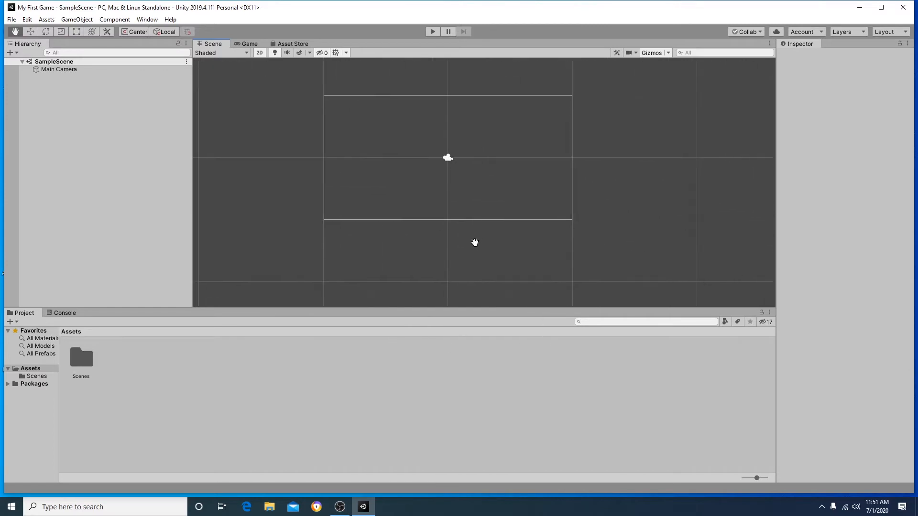
key(t)
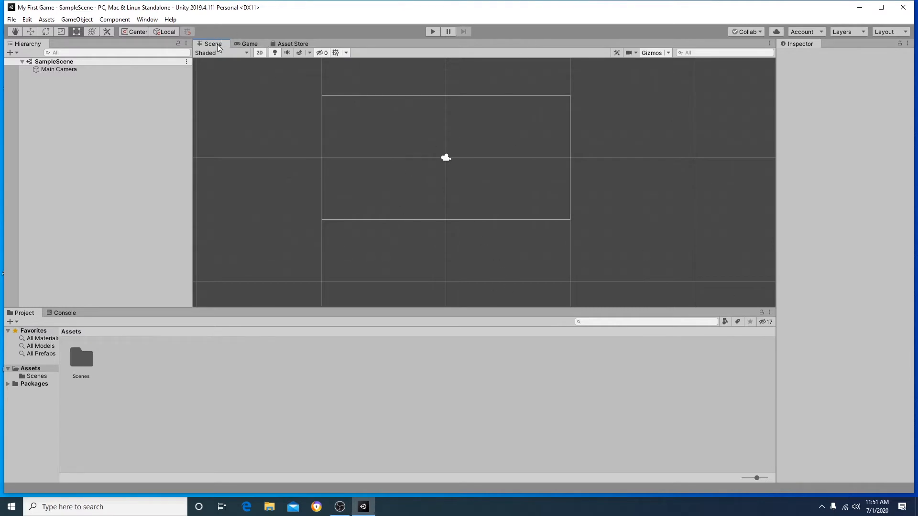
Step: Compare the Game view with the Scene view, and briefly run and stop the game
click(250, 45)
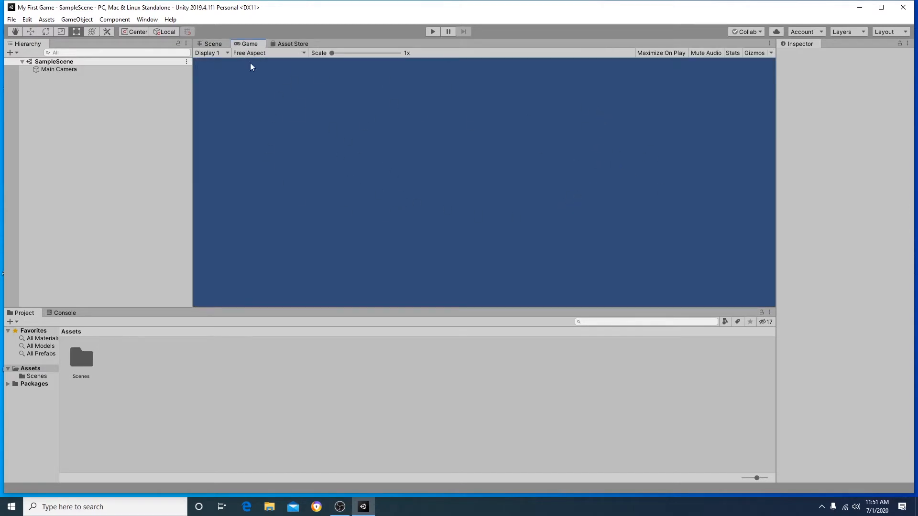
click(214, 44)
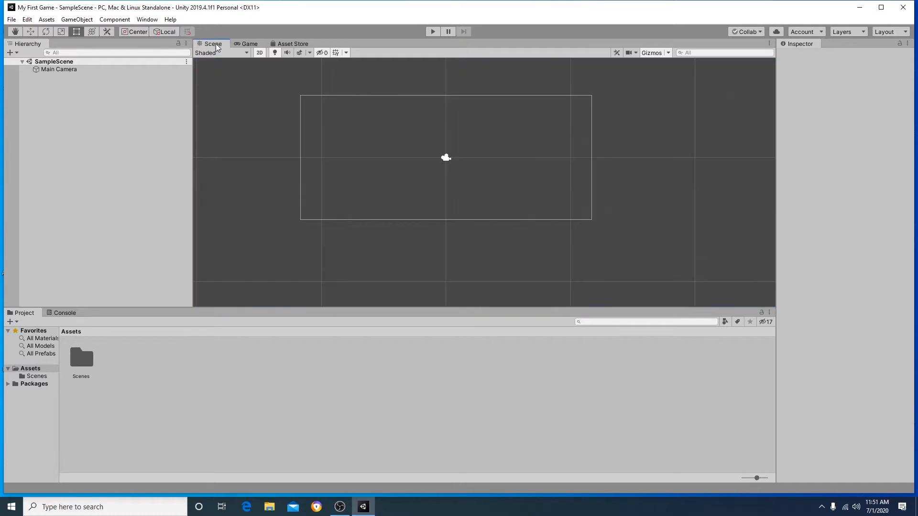
click(432, 32)
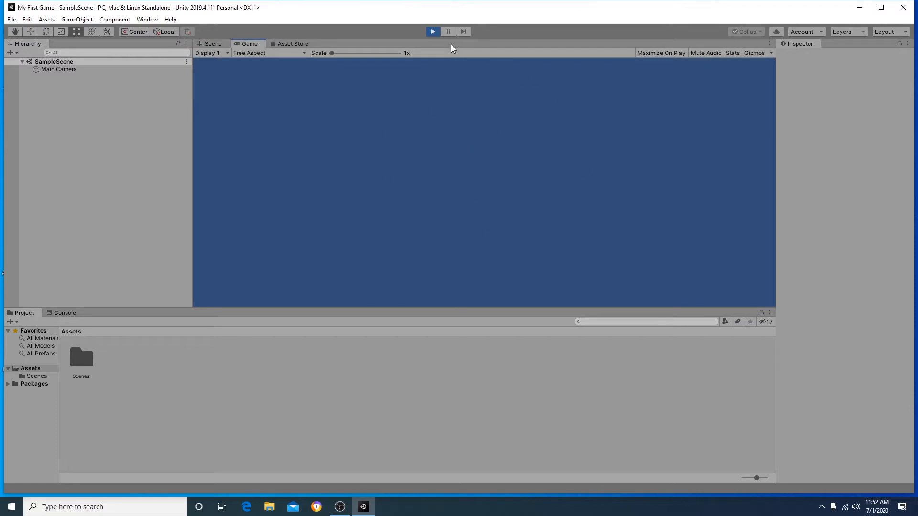
click(433, 31)
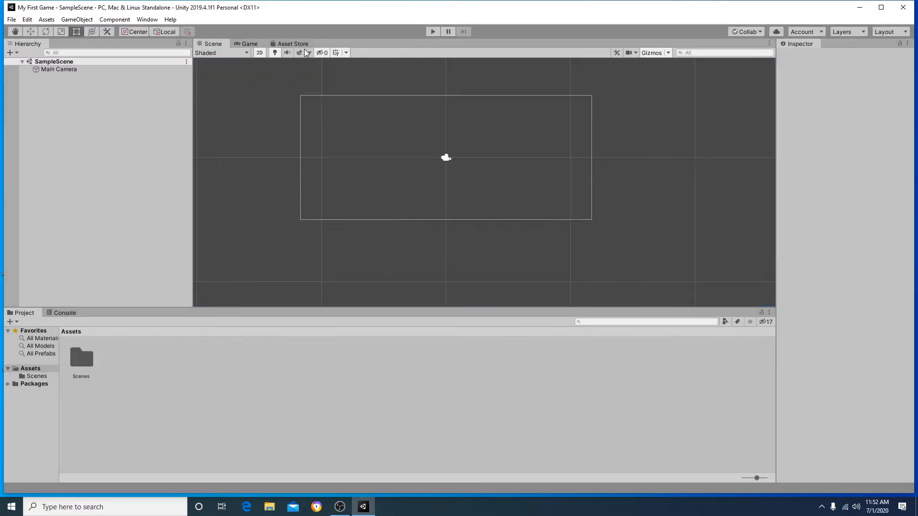
Step: Try docking the Game view beside the Console, and between the Hierarchy and the Scene view
click(249, 44)
drag(249, 44, 141, 323)
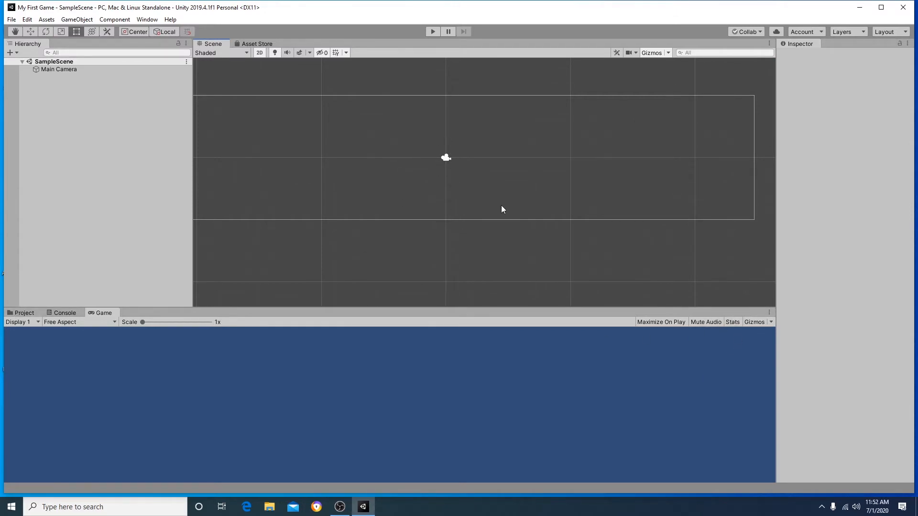
middle_drag(501, 206, 530, 207)
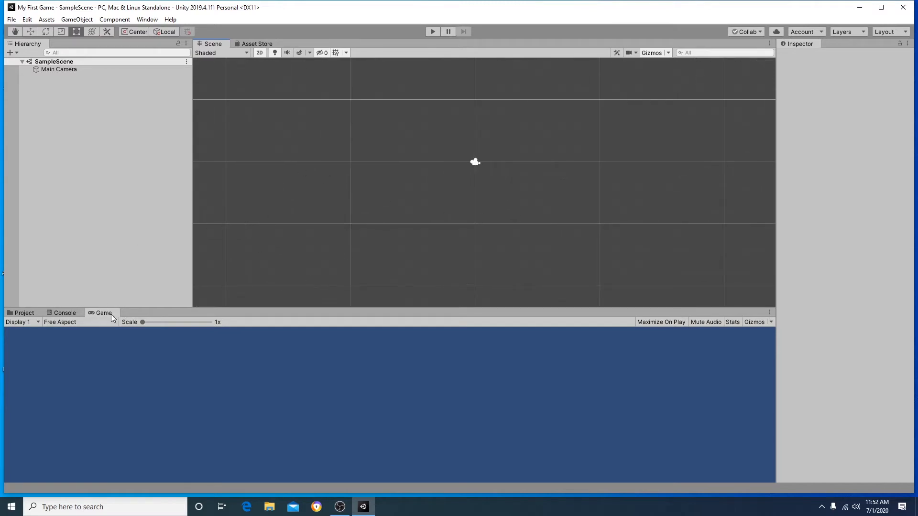
drag(110, 314, 190, 147)
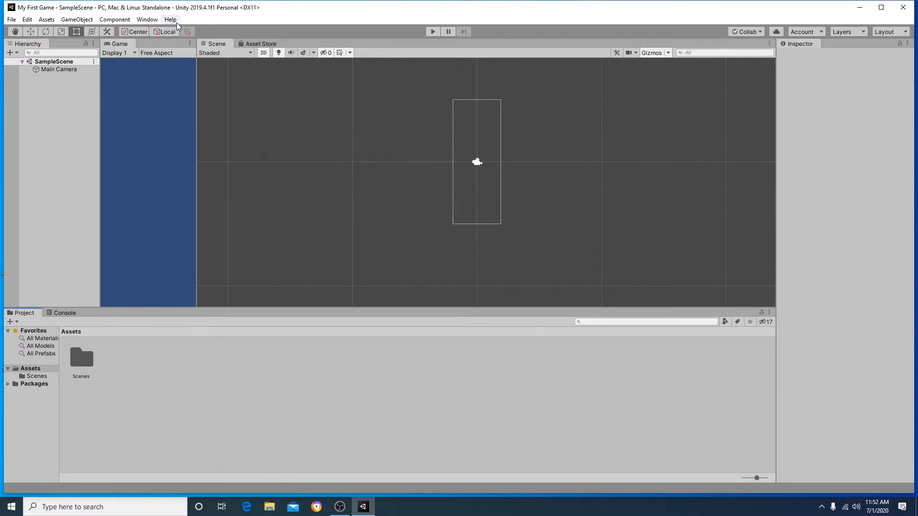
Step: Restore the Default window layout and maximize the editor window
click(147, 19)
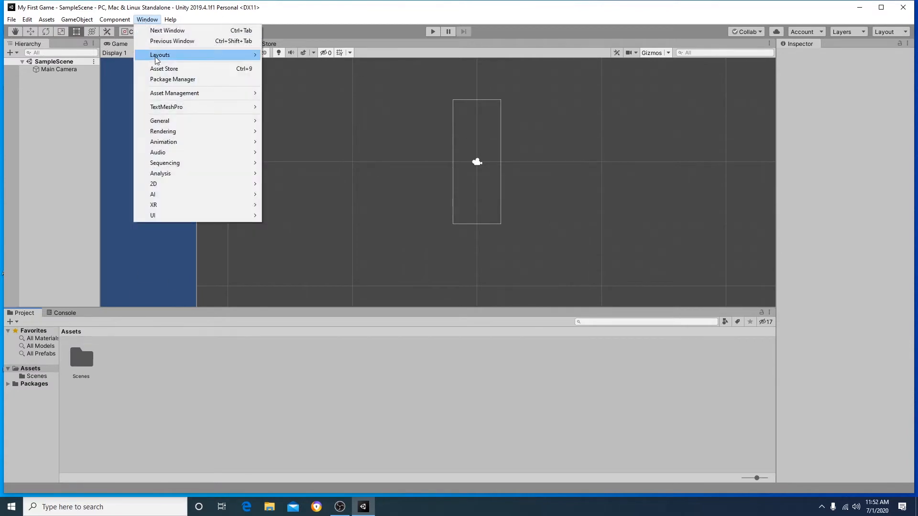
mouse_move(176, 59)
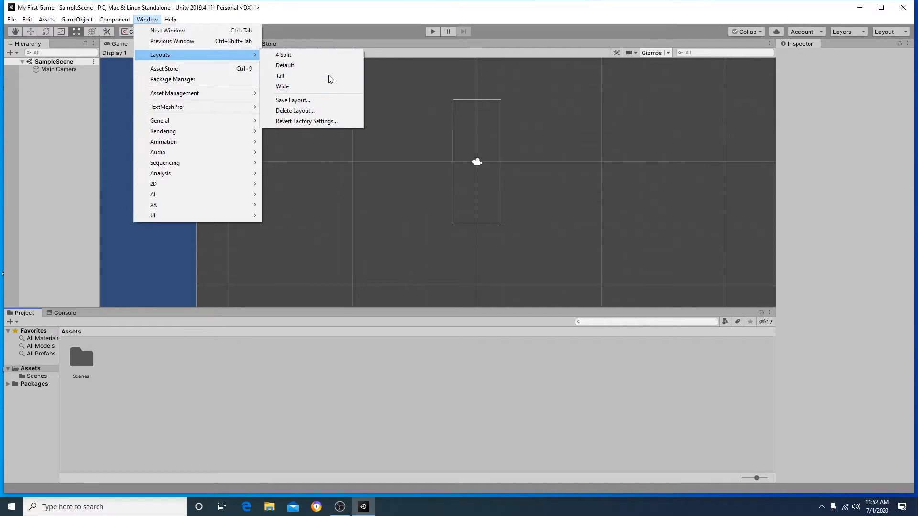
click(315, 67)
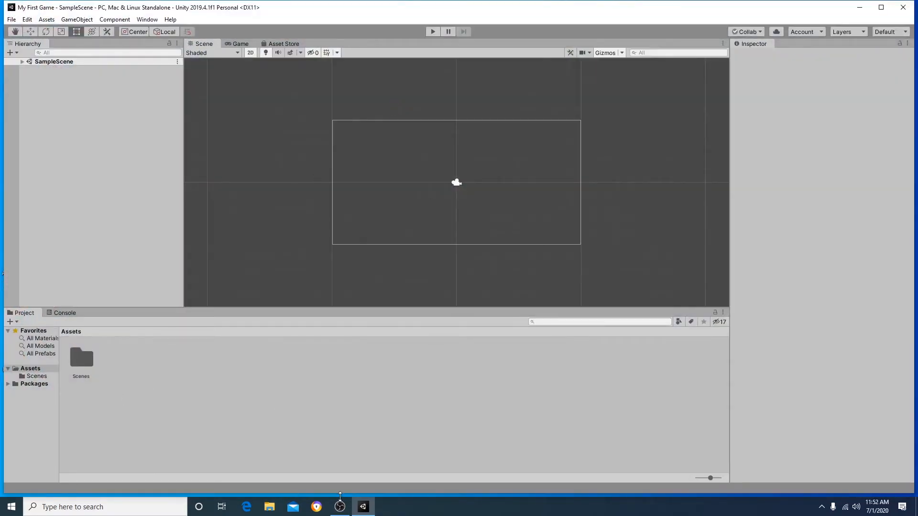
click(880, 13)
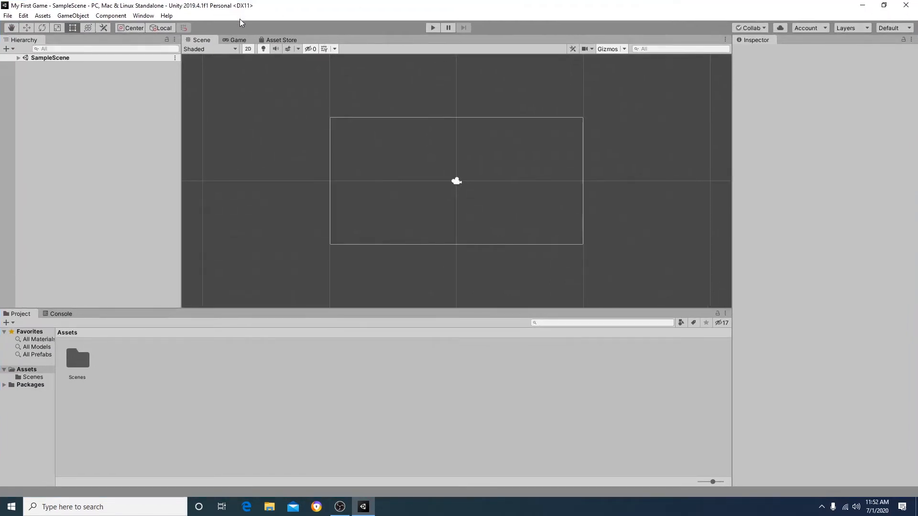
Step: Dock the Game view in the same group as Project and Console, and look through the three views
drag(237, 39, 125, 315)
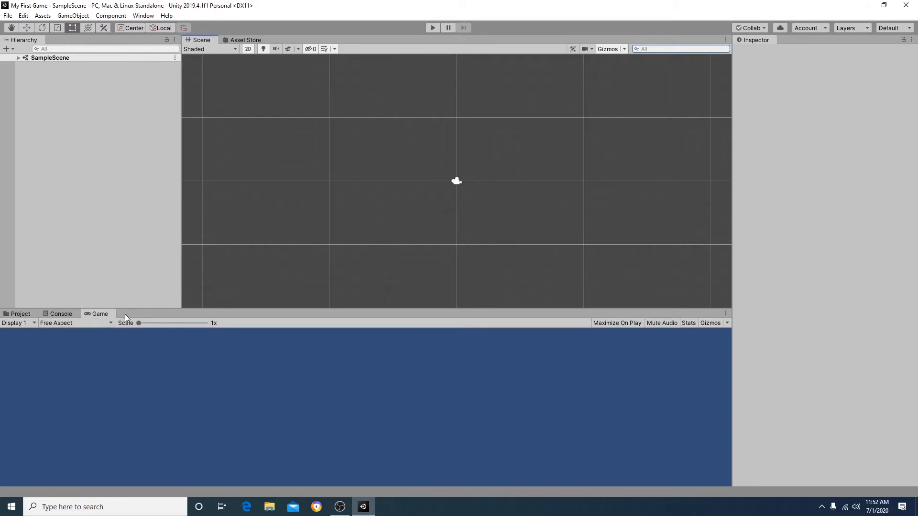
click(20, 314)
click(62, 314)
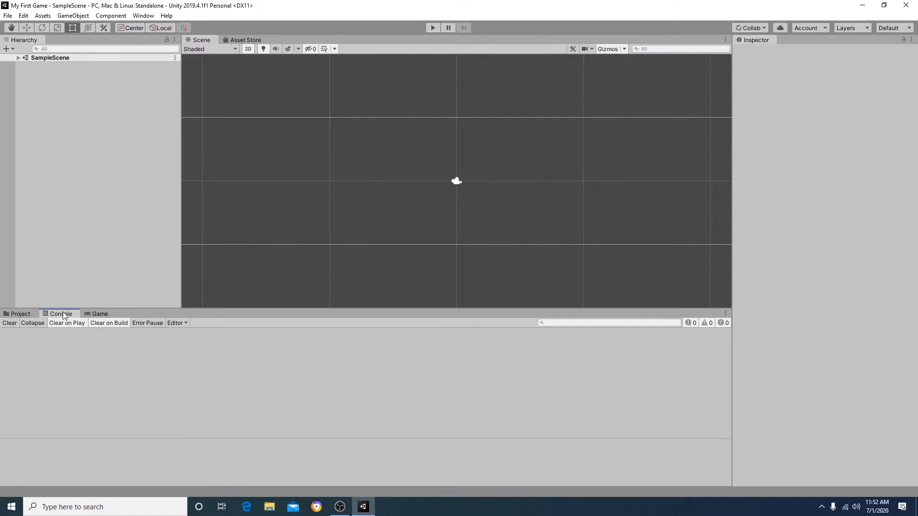
click(97, 315)
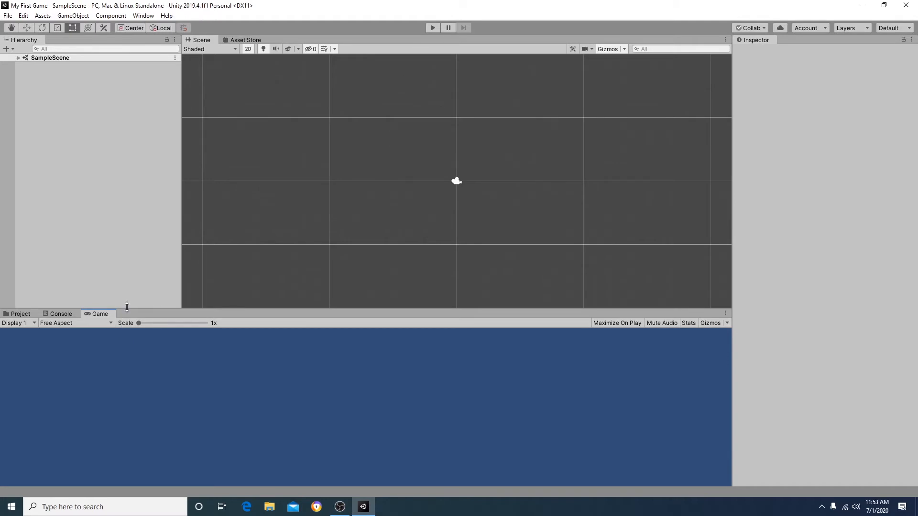
Step: Examine the SampleScene asset in the project's Scenes folder and the Console
click(20, 314)
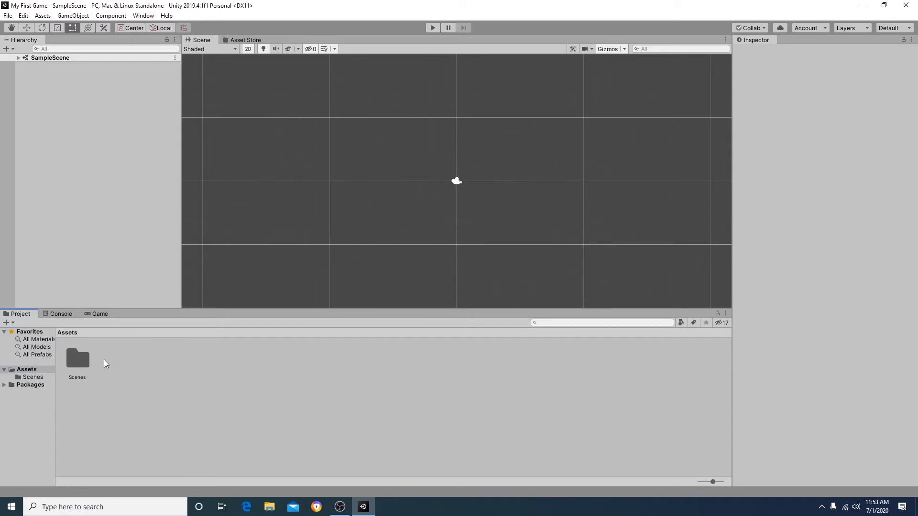
double_click(82, 362)
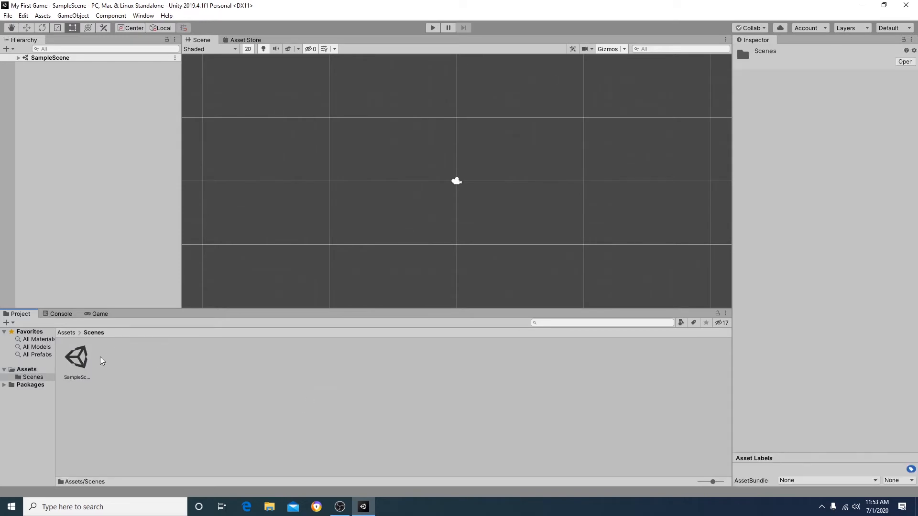
click(78, 360)
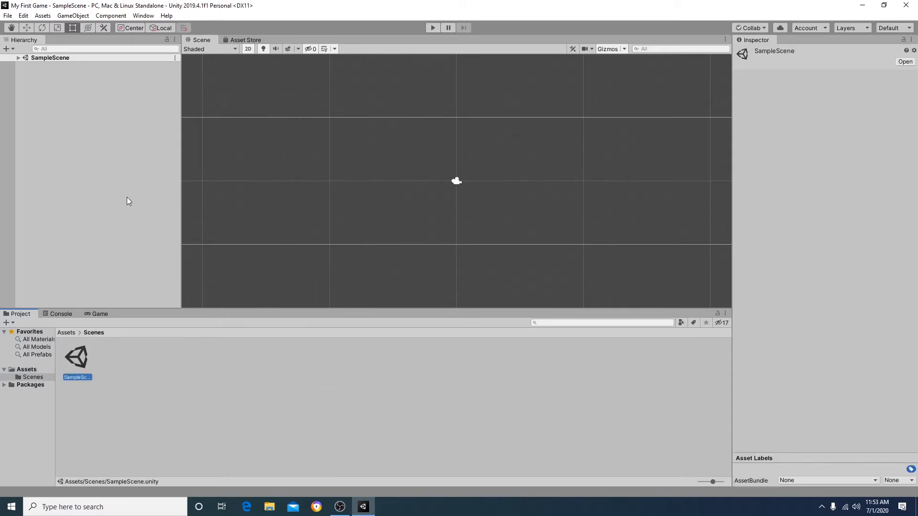
click(61, 314)
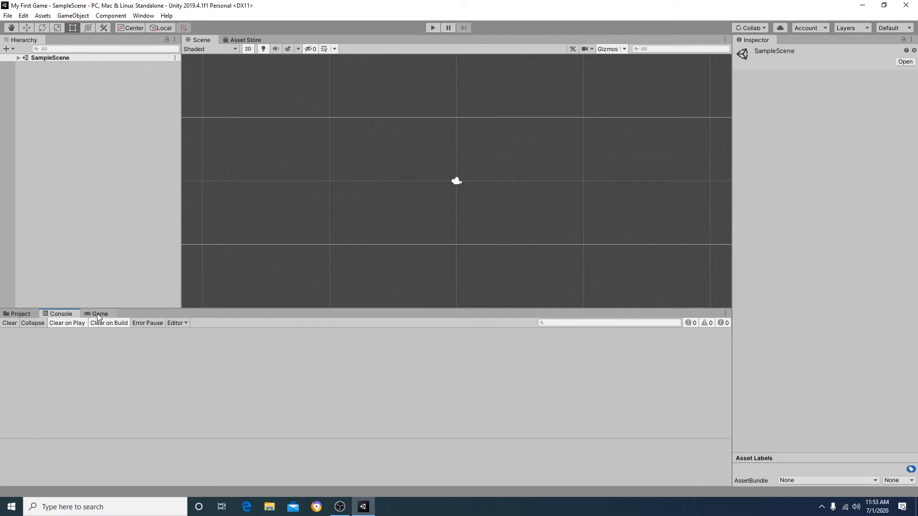
click(22, 315)
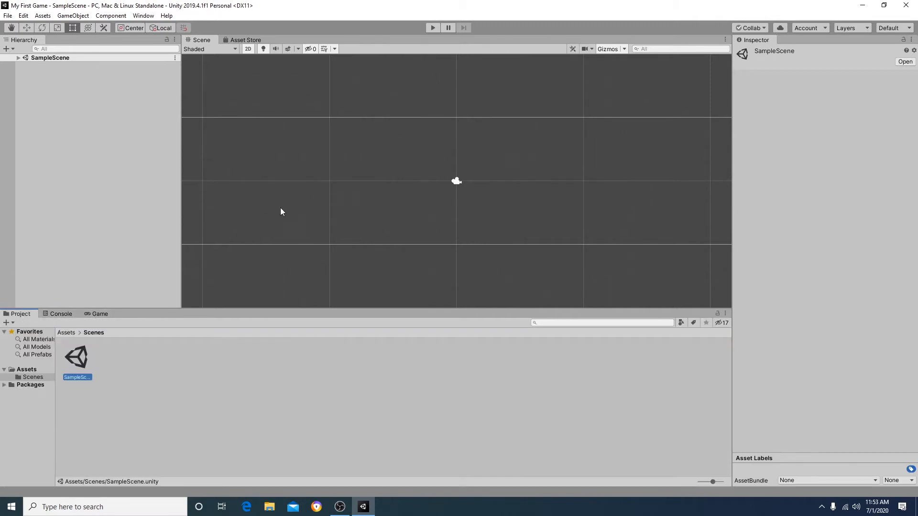
Step: Expand SampleScene in the hierarchy and select the Main Camera in the scene to show its properties
click(481, 146)
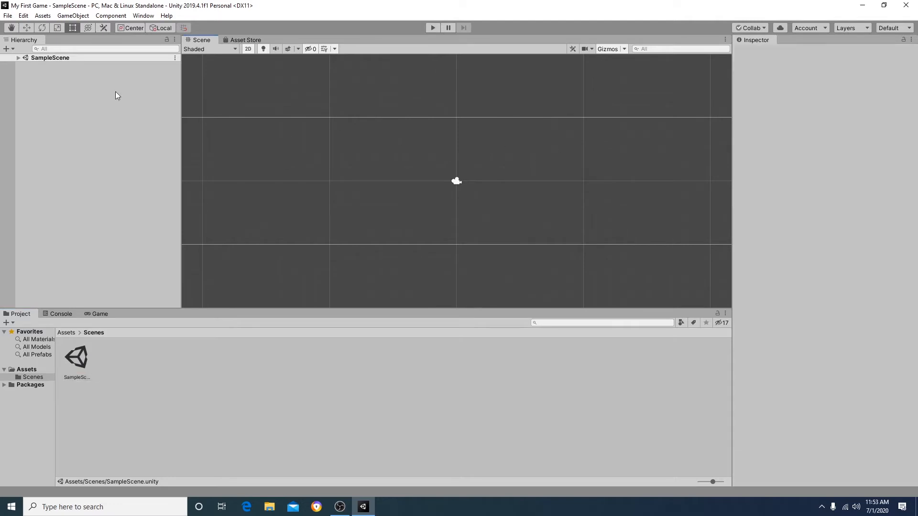
click(18, 58)
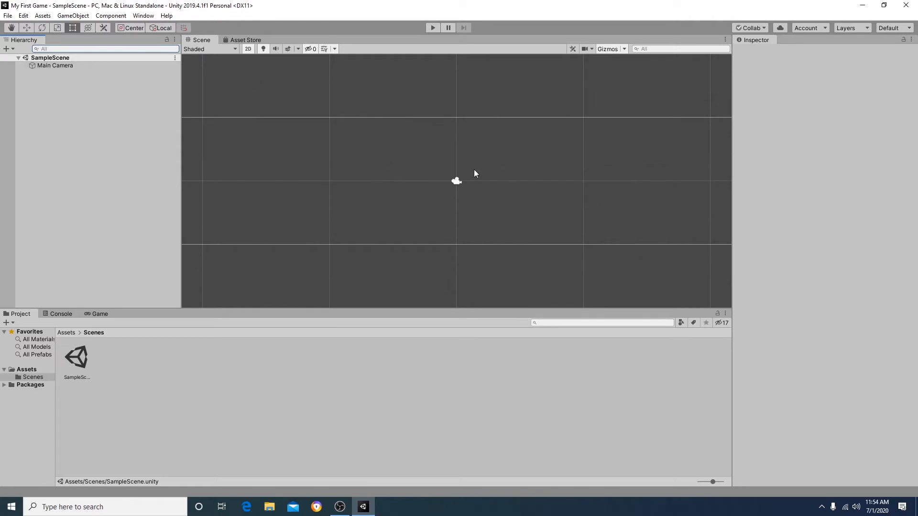
click(456, 181)
scroll(461, 193, up, 2)
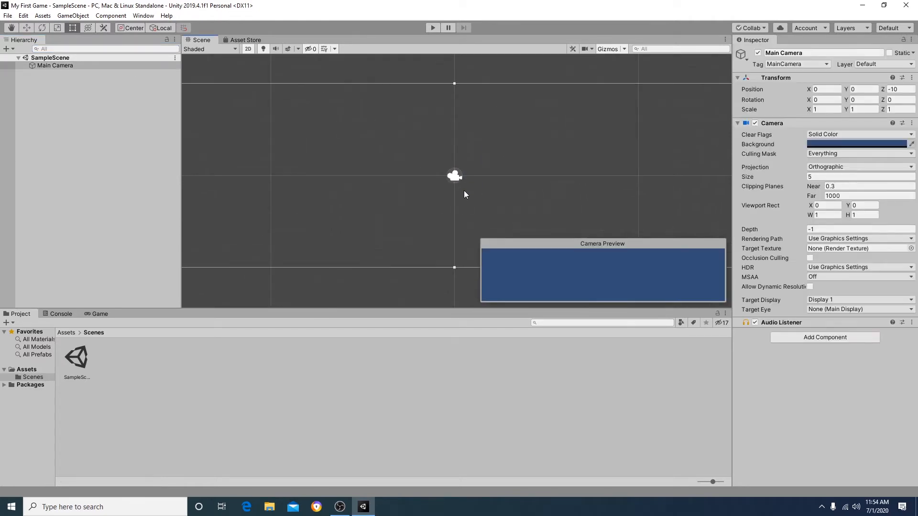
scroll(464, 190, up, 3)
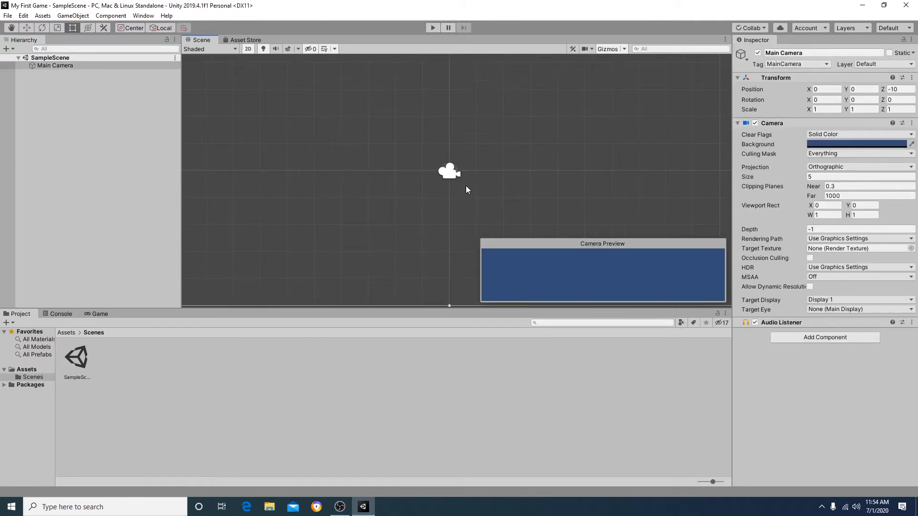
Step: Select the Main Camera from the hierarchy and examine its full frame outline in the scene
click(375, 234)
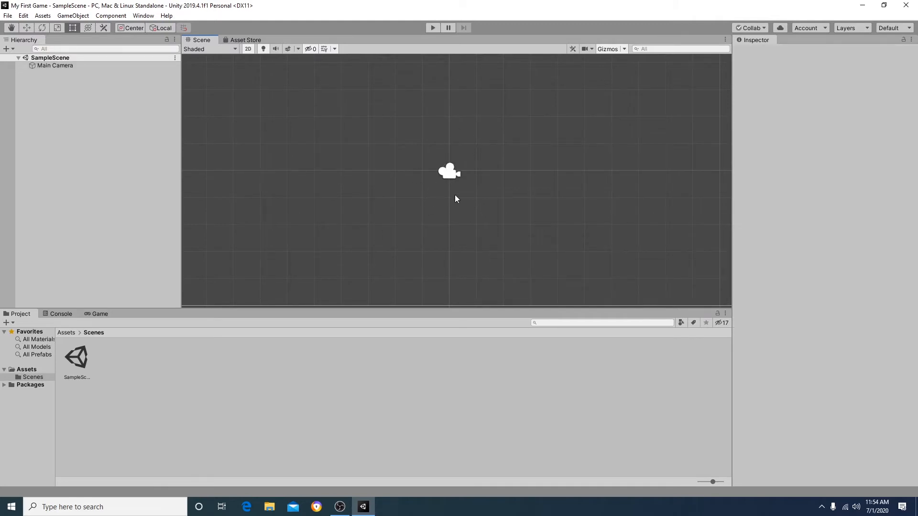
click(58, 65)
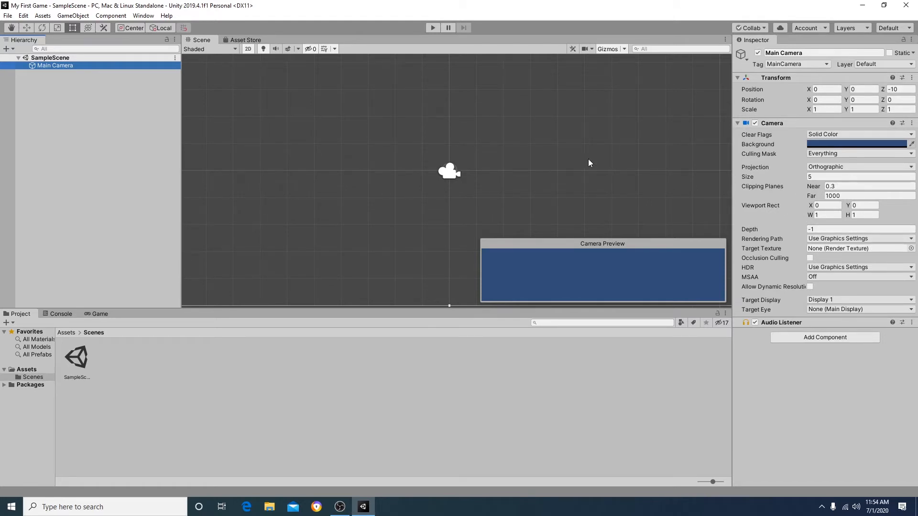
scroll(623, 169, down, 5)
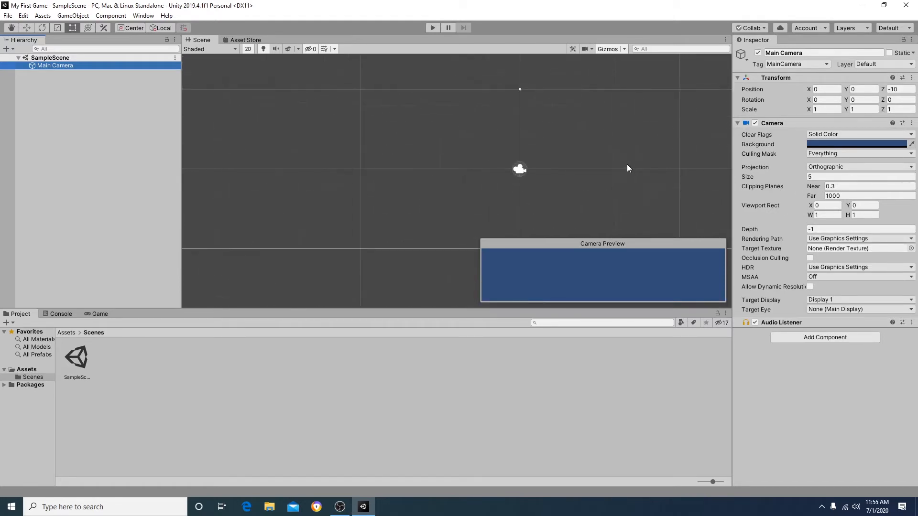
scroll(635, 172, down, 2)
middle_drag(655, 186, 547, 170)
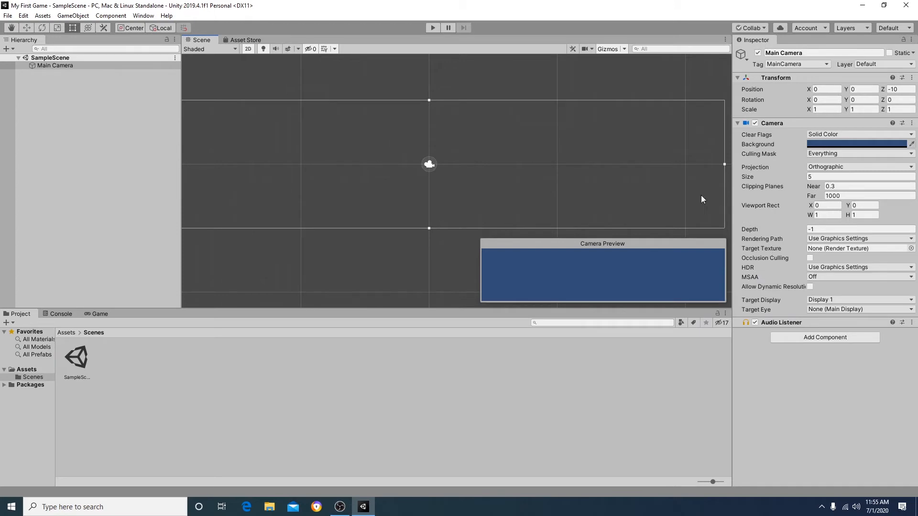
Step: Open the Asset Store and search it for "unity playground"
click(249, 40)
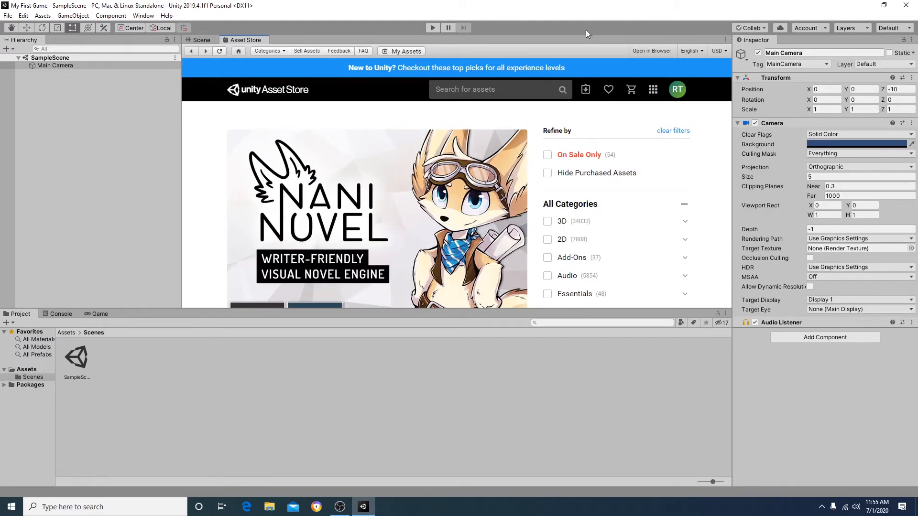
click(492, 90)
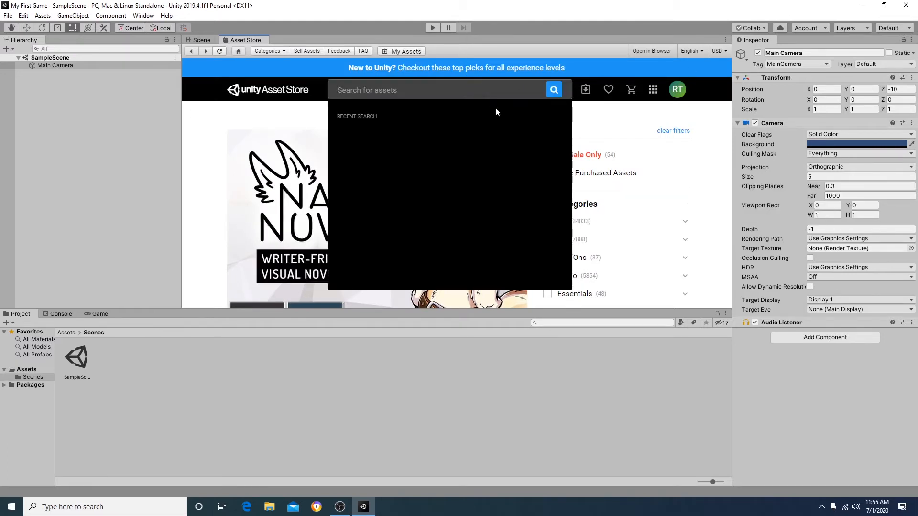
click(678, 93)
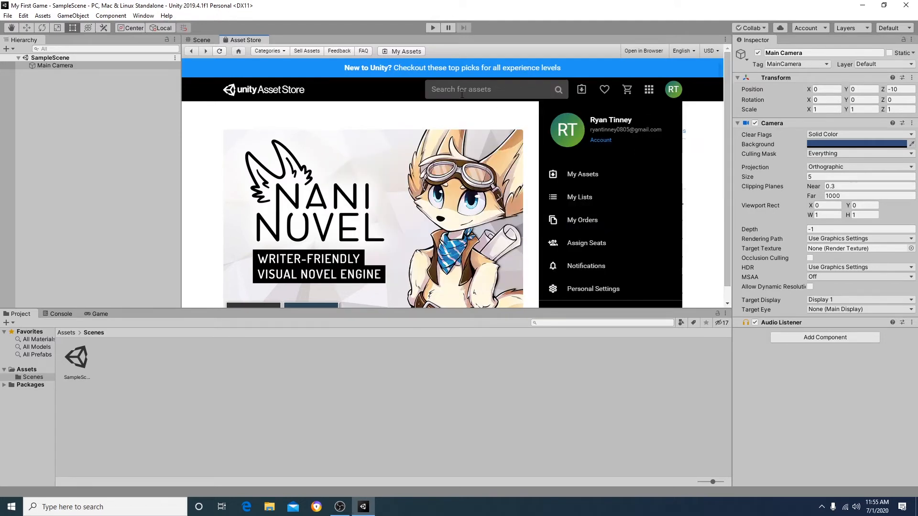
click(462, 91)
text(u)
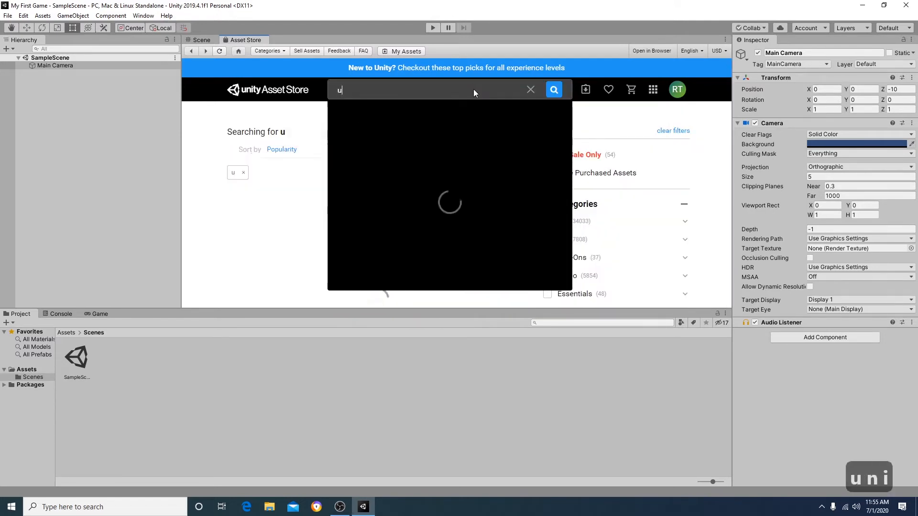
text(nity playground)
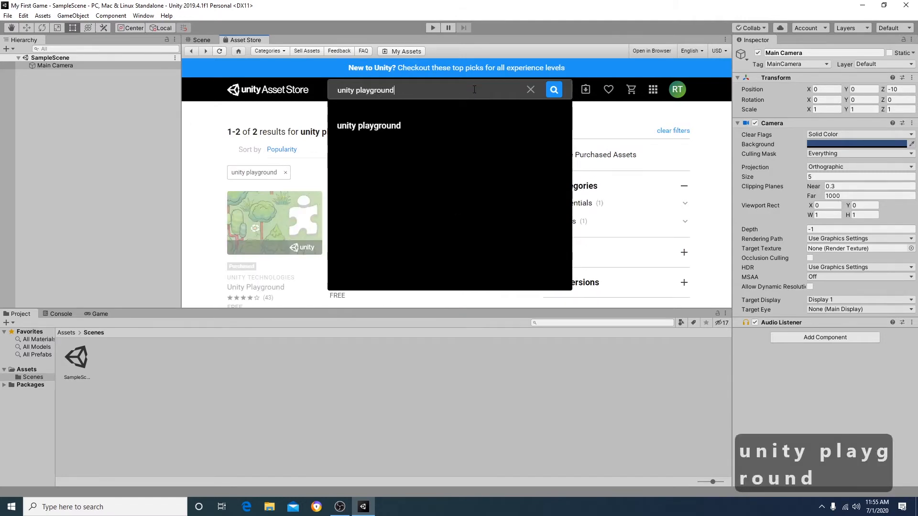
click(400, 125)
Step: Open the Unity Playground asset page and start its import, accepting that the project settings are overwritten
mouse_move(272, 223)
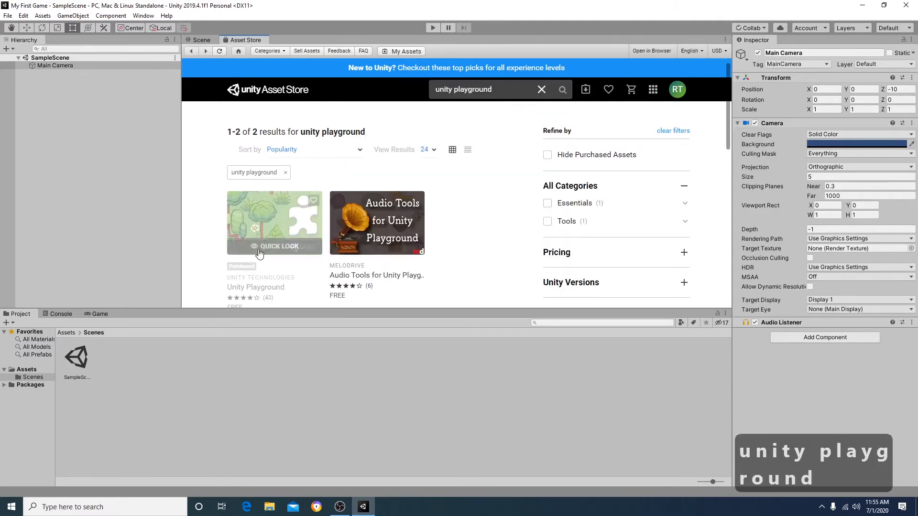
click(272, 224)
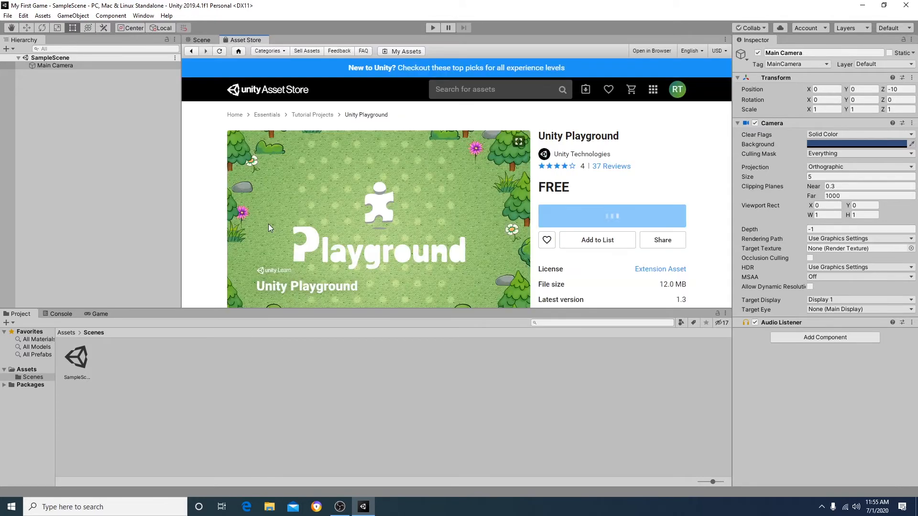
scroll(496, 227, down, 2)
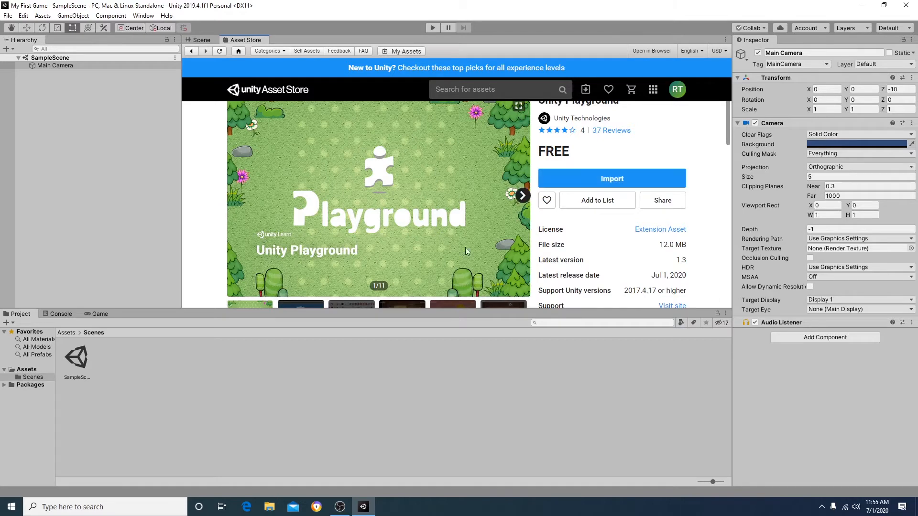
click(621, 180)
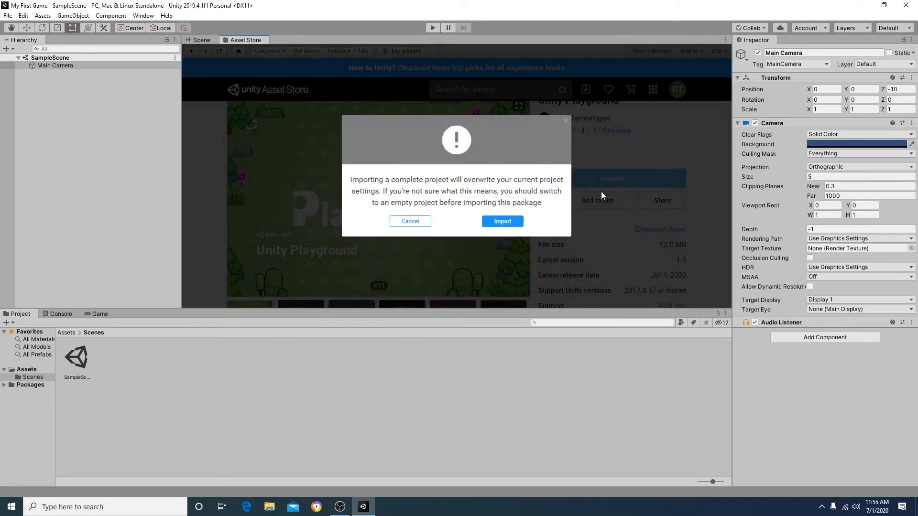
click(510, 222)
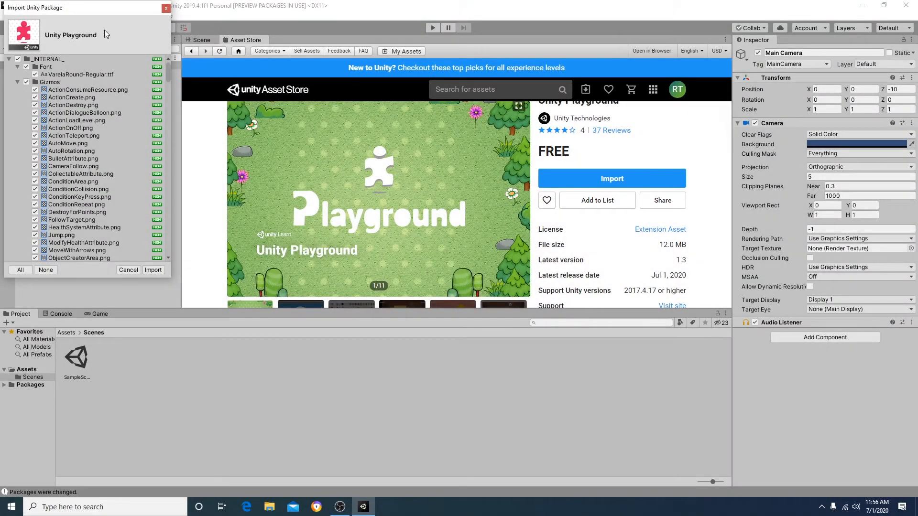
Step: Review the Unity Playground package's file list and import all of its files into the project
scroll(83, 151, down, 5)
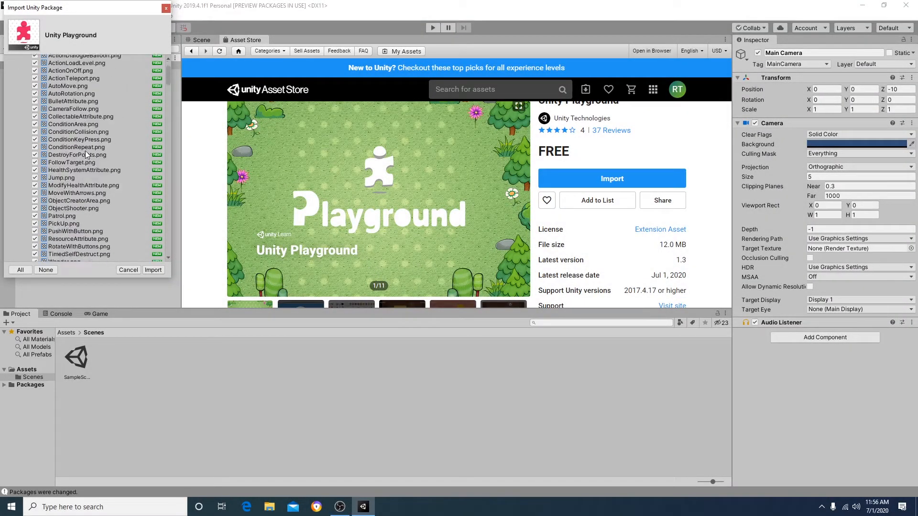
drag(169, 80, 187, 65)
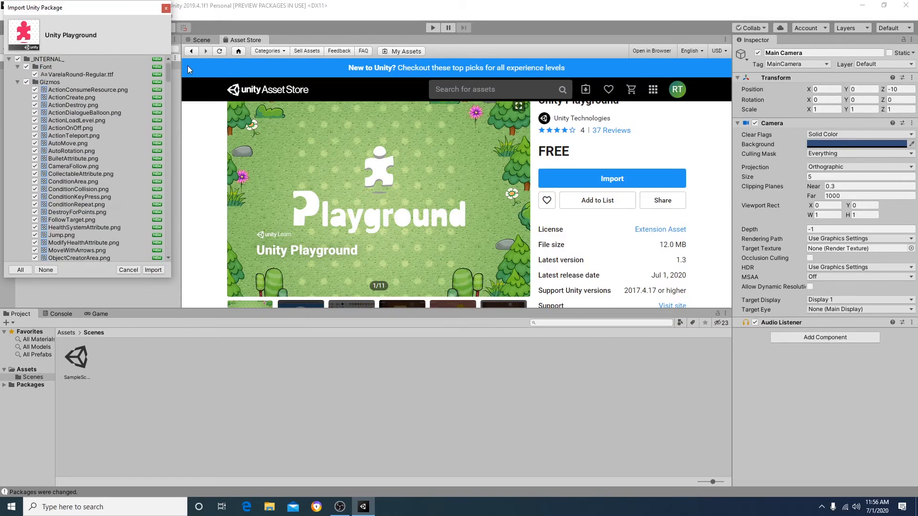
click(153, 271)
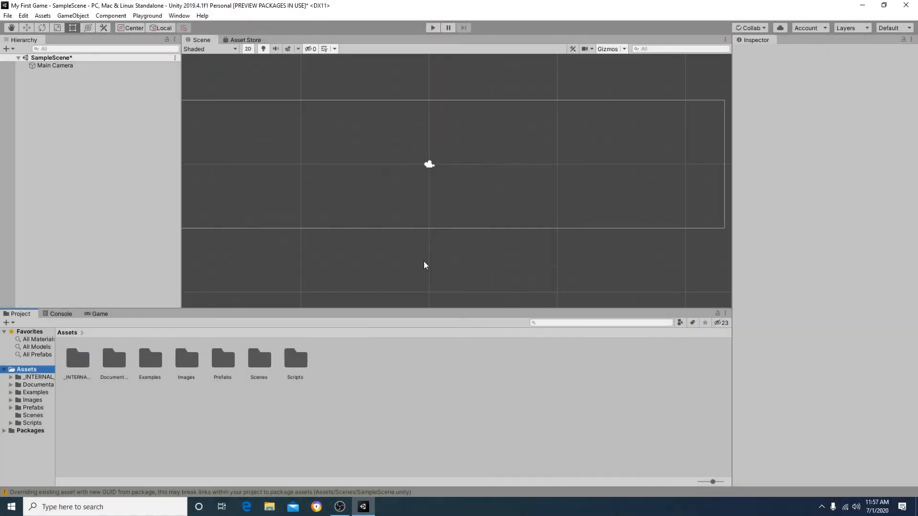
scroll(452, 206, down, 1)
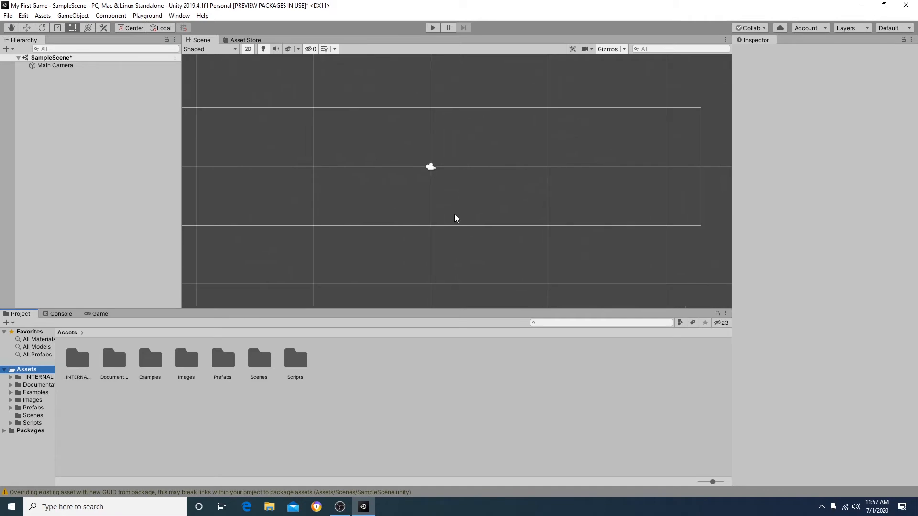
scroll(455, 217, up, 3)
scroll(454, 217, down, 1)
mouse_move(434, 242)
middle_down()
mouse_move(451, 272)
mouse_move(415, 274)
mouse_move(437, 270)
mouse_move(430, 237)
middle_up()
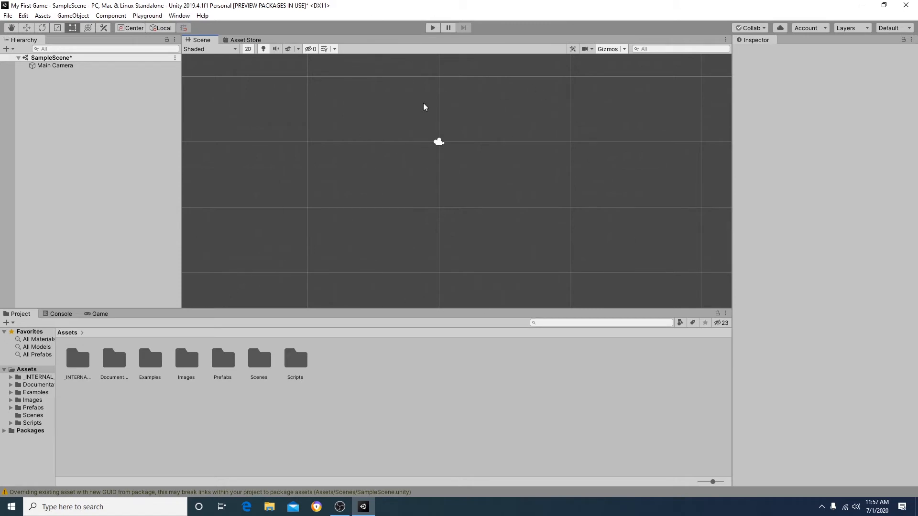
Step: Browse the imported Images folder, looking into its Blocks subfolder and returning to Images
double_click(186, 361)
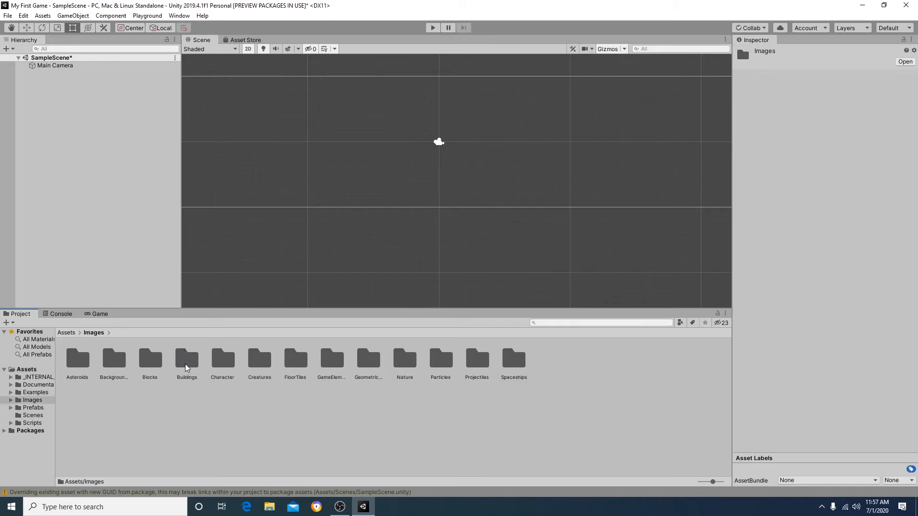
double_click(151, 361)
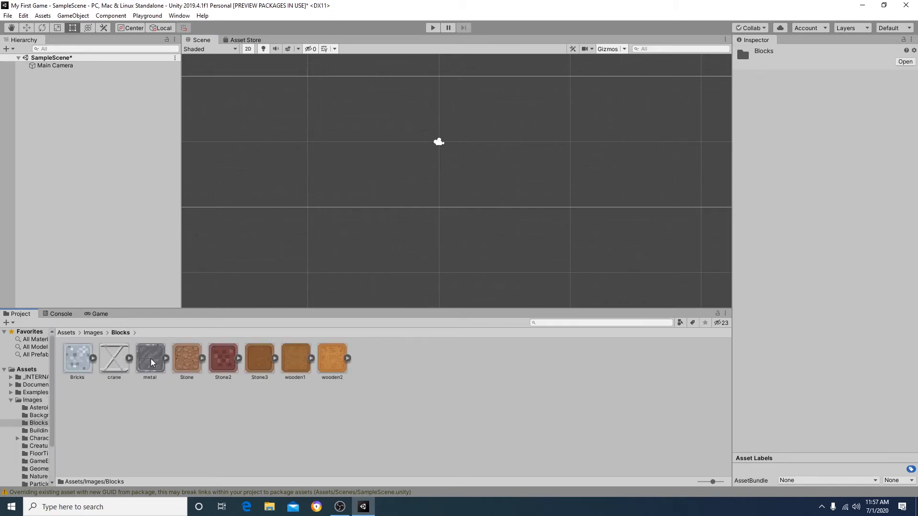
click(94, 333)
click(115, 366)
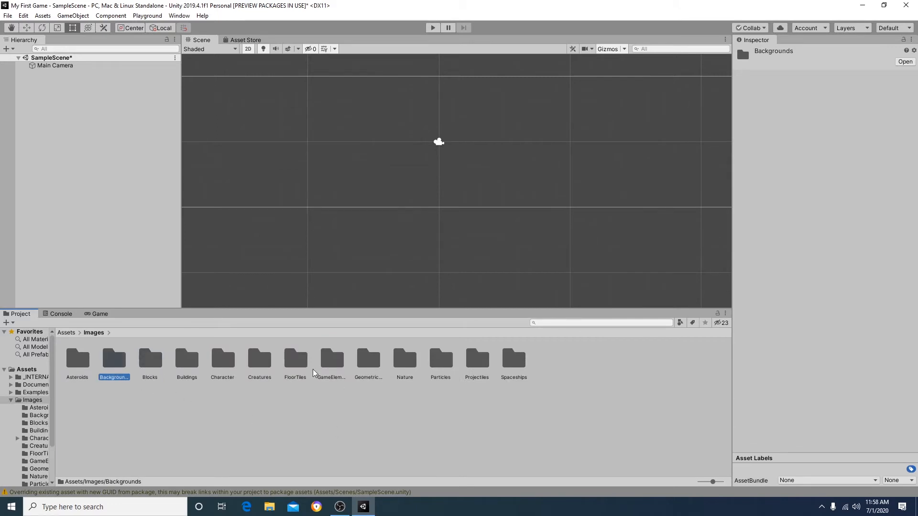
Step: Place the GrassFloor1 sprite from the FloorTiles folder into the scene at the Main Camera, near the origin
double_click(293, 364)
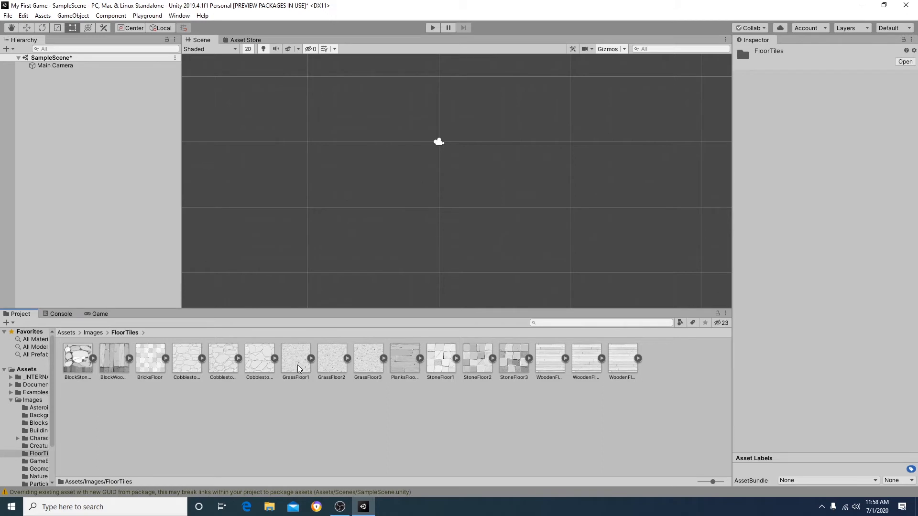
drag(298, 368, 441, 146)
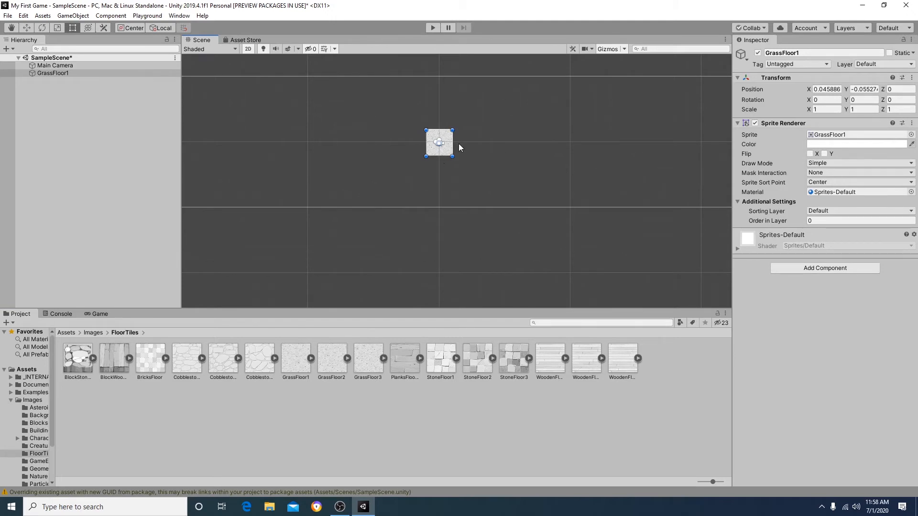
scroll(450, 143, up, 4)
scroll(438, 168, up, 4)
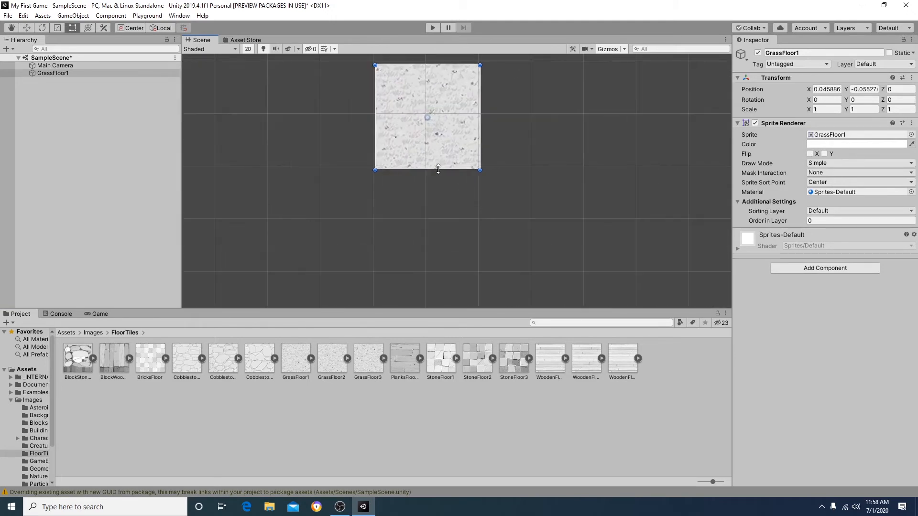
scroll(438, 169, down, 5)
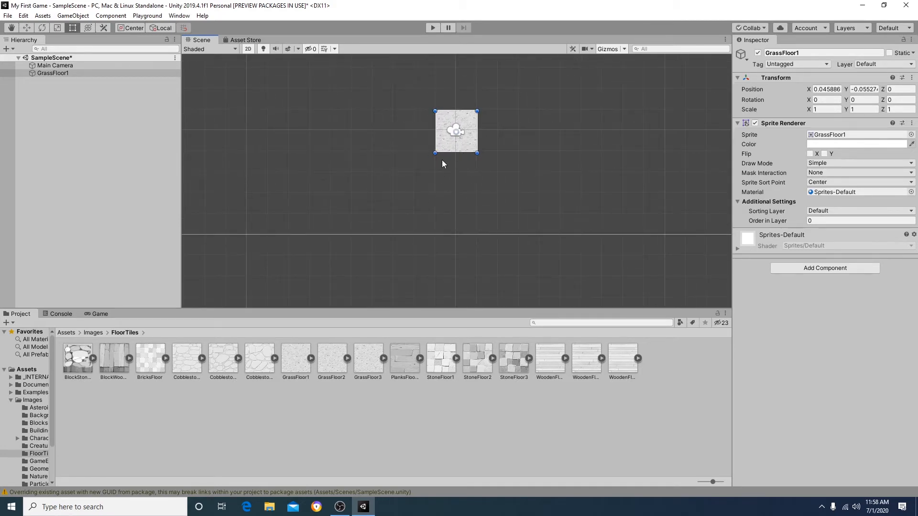
Step: Place a second GrassFloor1 tile beside the first one in the scene, and delete it
click(297, 363)
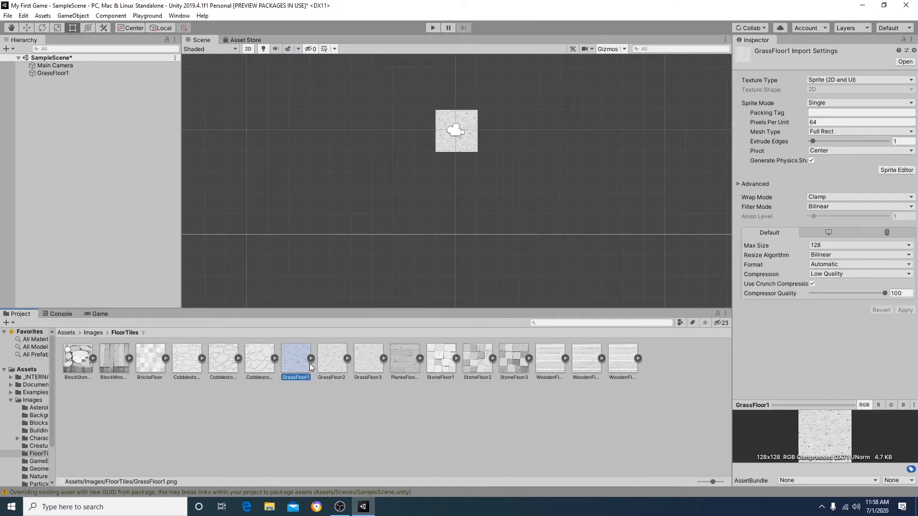
drag(310, 367, 387, 128)
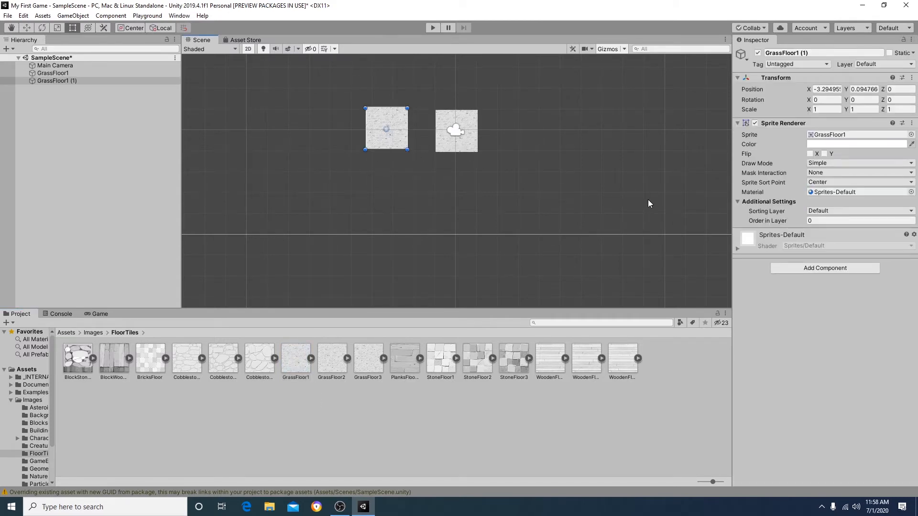
key(Delete)
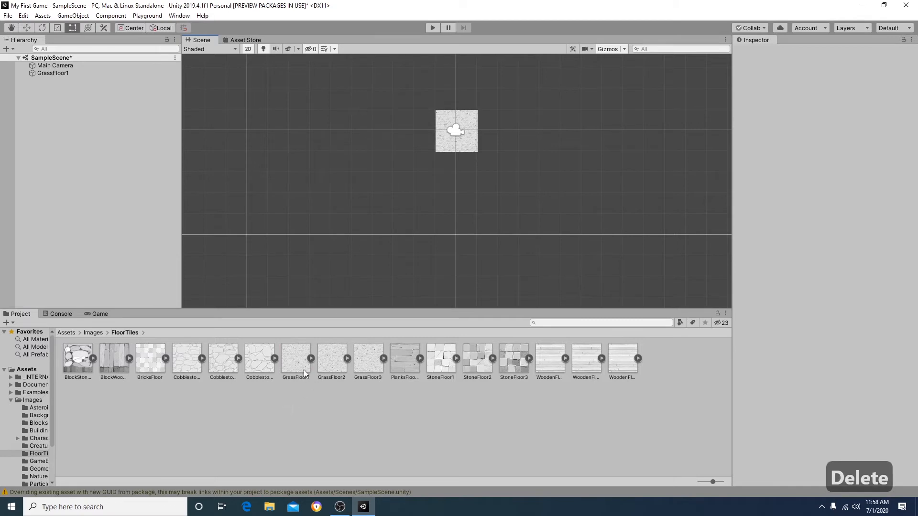
Step: Reopen the FloorTiles folder from Images and select the GrassFloor1 tile in the scene
click(93, 334)
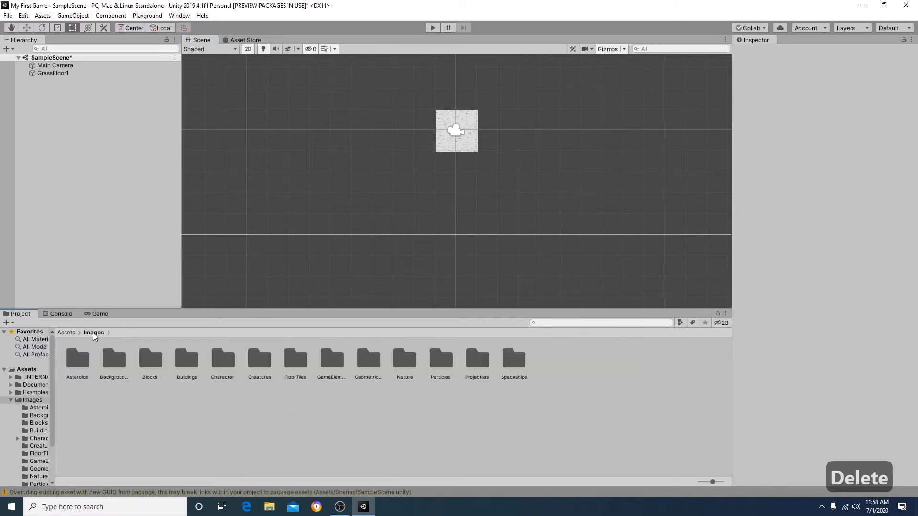
double_click(291, 372)
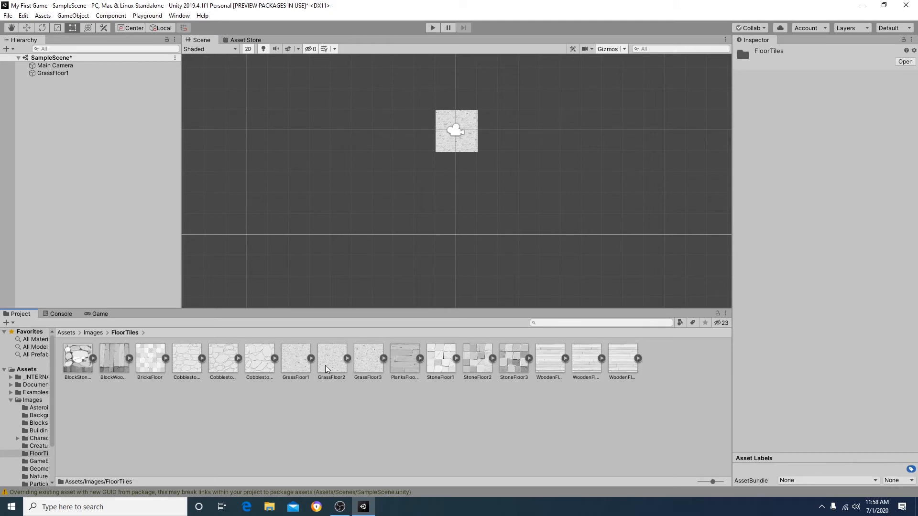
click(475, 125)
scroll(525, 150, down, 4)
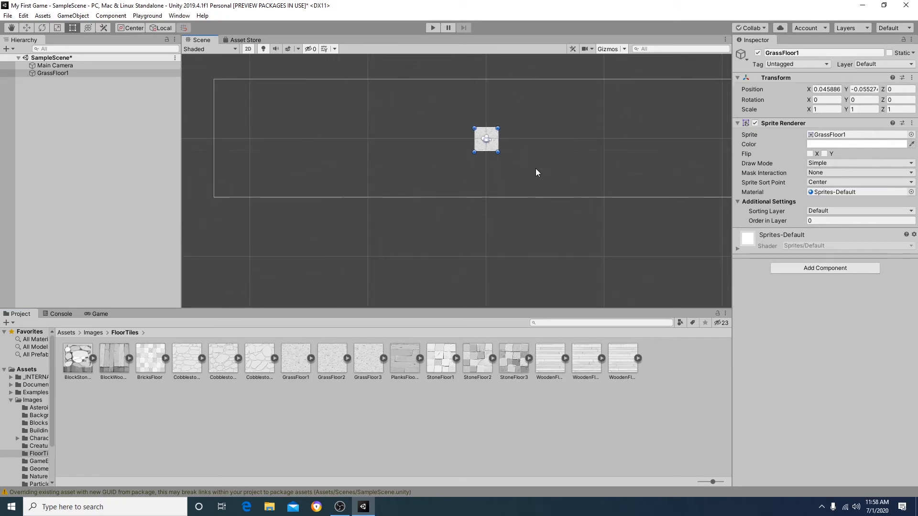
middle_drag(573, 188, 528, 189)
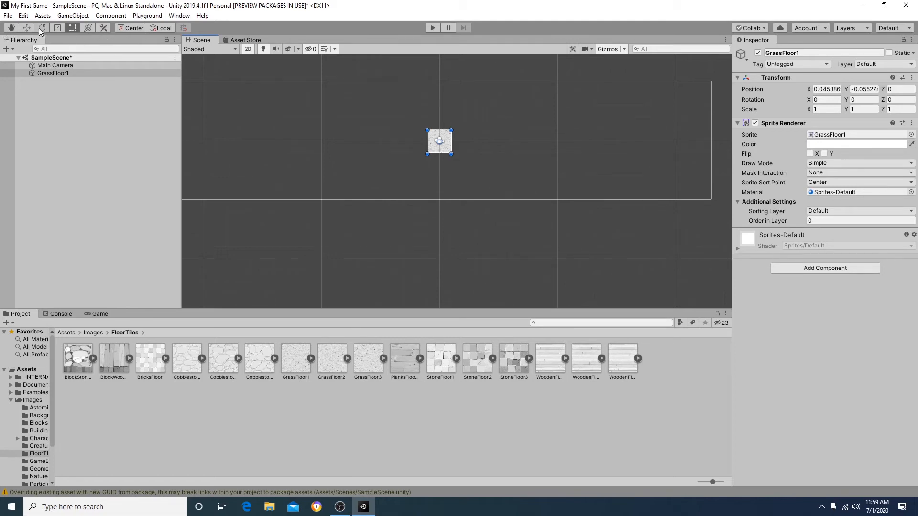
Step: Switch to the Hand tool and pan the scene view with it
click(14, 29)
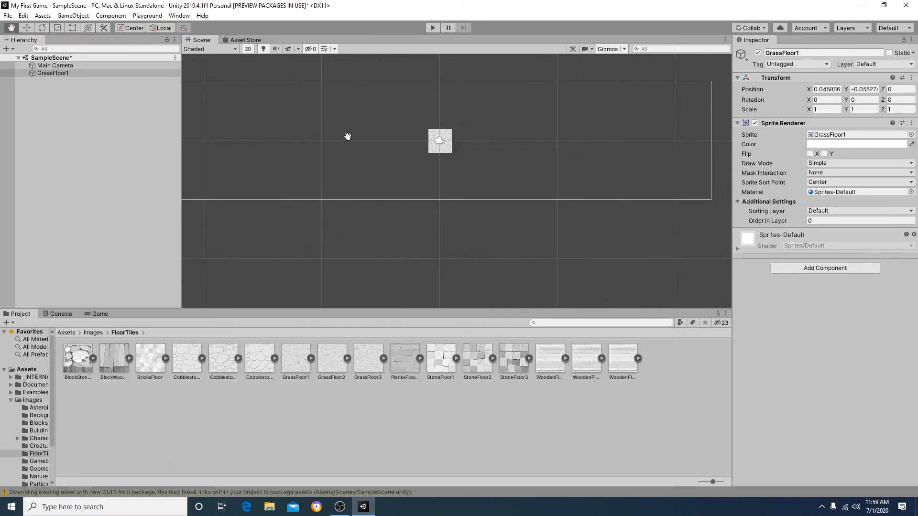
drag(347, 136, 317, 137)
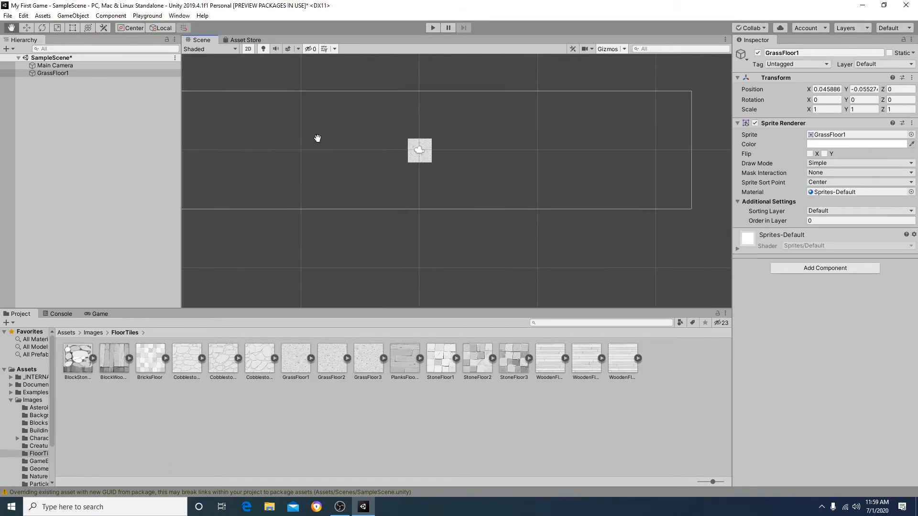
Step: Switch to the Move tool and reposition the GrassFloor1 tile along X, along Y and freely, finishing at about X 0.16, Y 0.02
click(27, 30)
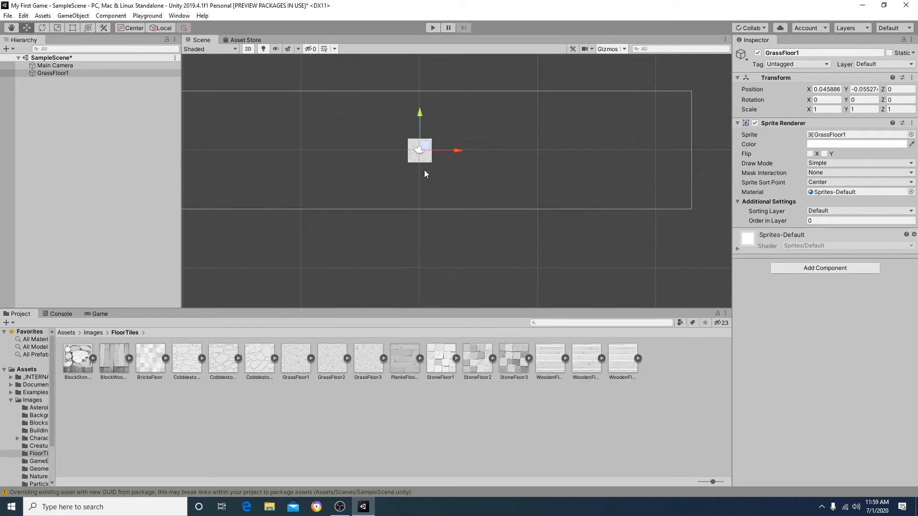
drag(457, 151, 466, 167)
mouse_move(428, 113)
mouse_down()
mouse_move(434, 181)
mouse_move(422, 110)
mouse_move(423, 118)
mouse_up()
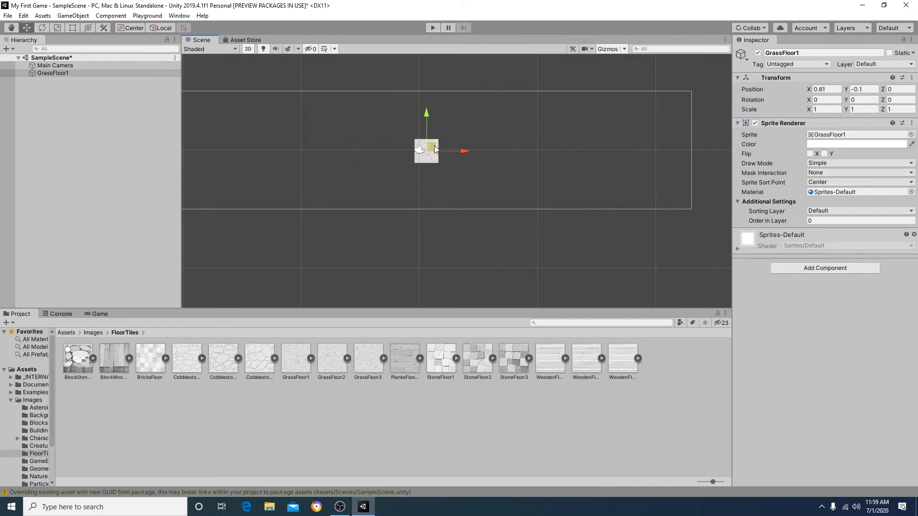
drag(433, 149, 200, 115)
drag(239, 61, 416, 141)
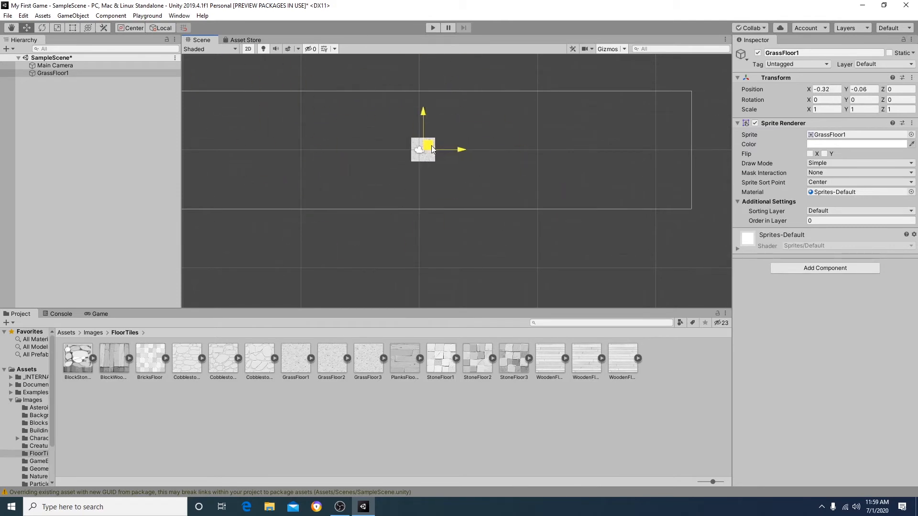
Step: Rotate the GrassFloor1 tile about Z to about -273.6 with the Rotate tool, and move it to about X 3.9, Y -0.21
click(48, 30)
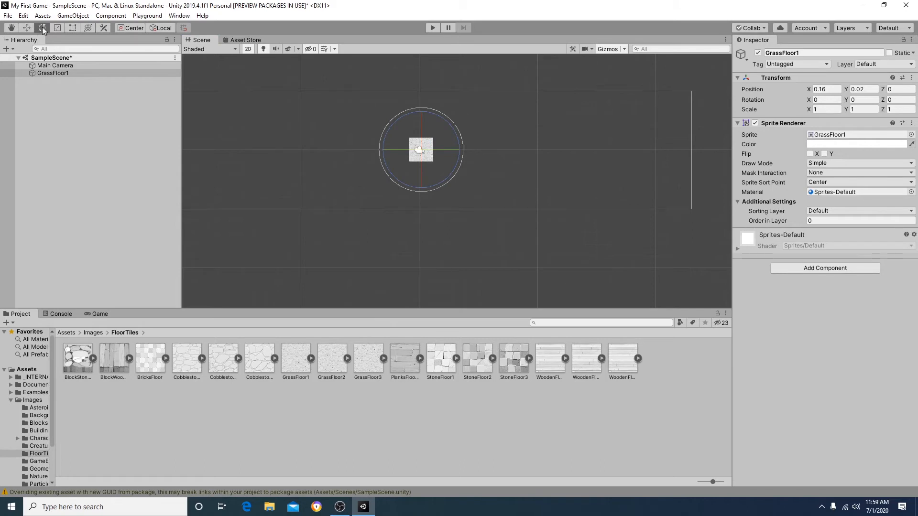
drag(456, 170, 323, 115)
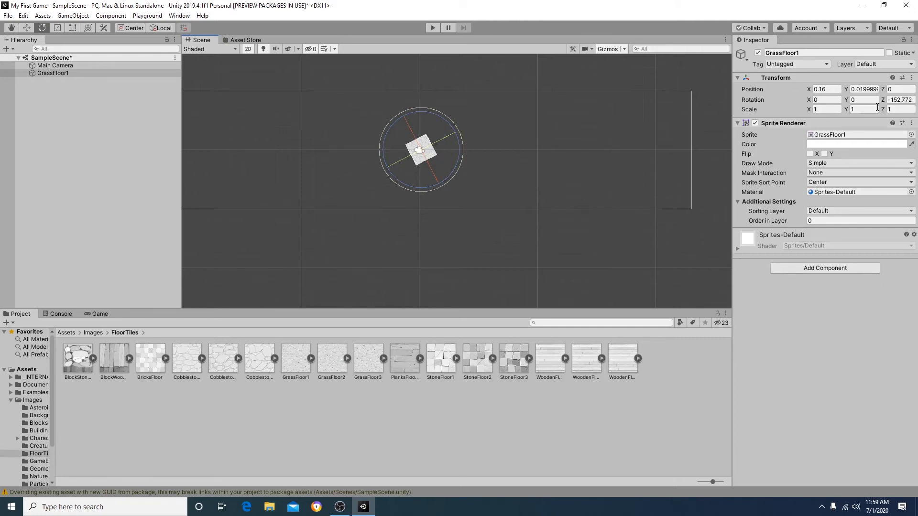
drag(458, 164, 296, 241)
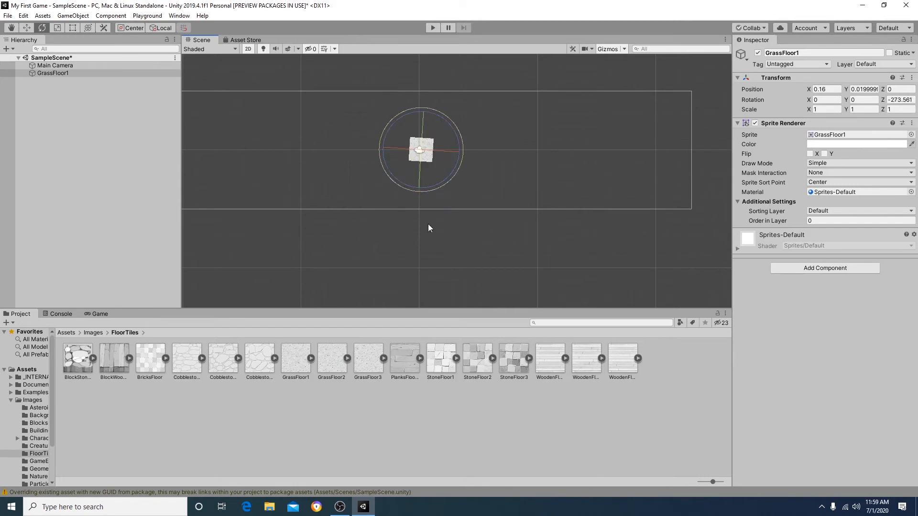
click(900, 100)
click(913, 101)
click(27, 29)
drag(381, 147, 424, 161)
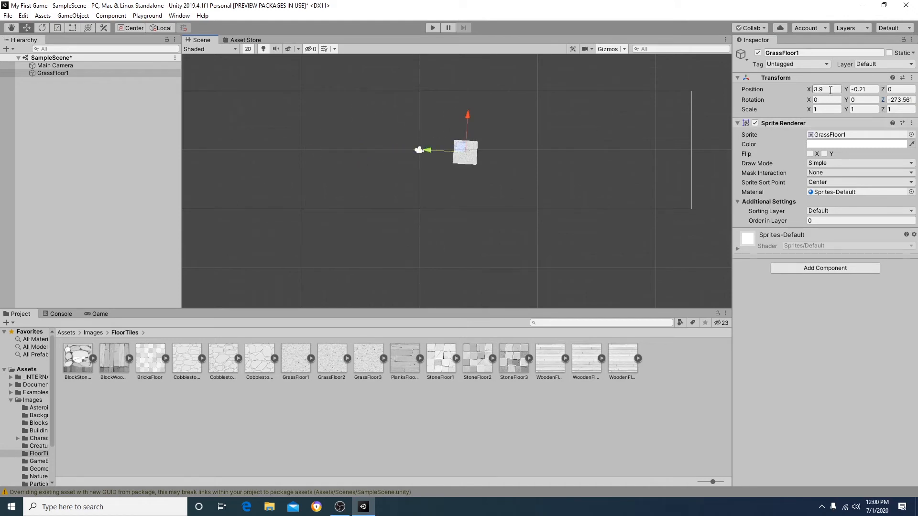
Step: Set the GrassFloor1 tile's X and Y position and its Z rotation to 0, and deselect it
click(828, 89)
text(0)
click(865, 89)
text(0)
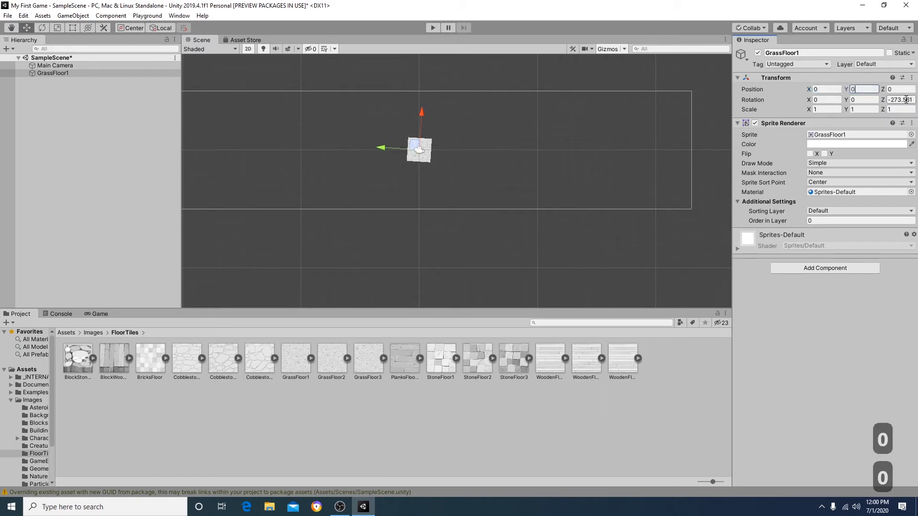
click(905, 100)
text(0)
click(622, 140)
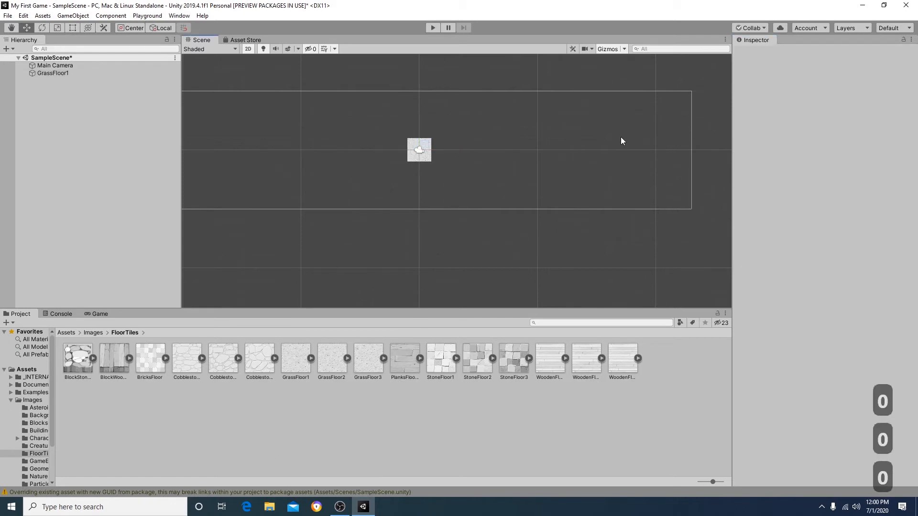
Step: Stretch the GrassFloor1 tile with the Scale tool to a scale of about 24.97 in X and 8.8 in Y
click(59, 31)
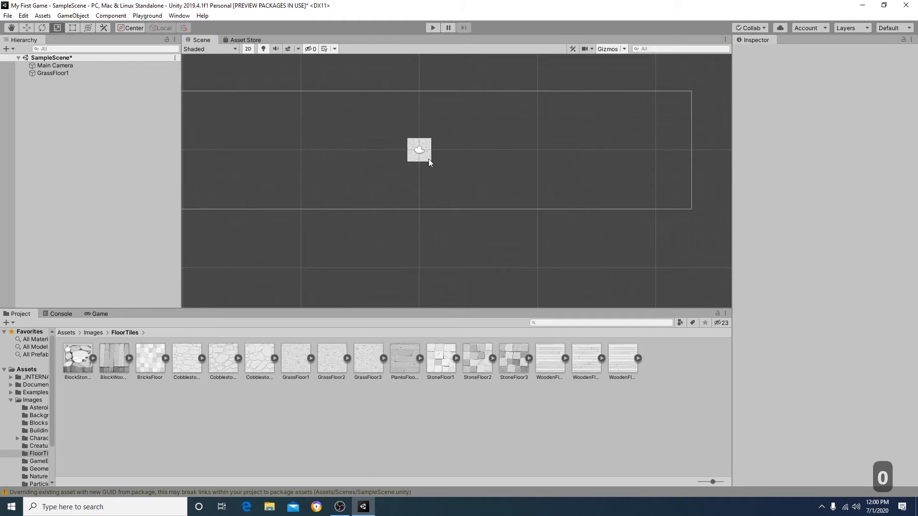
click(428, 162)
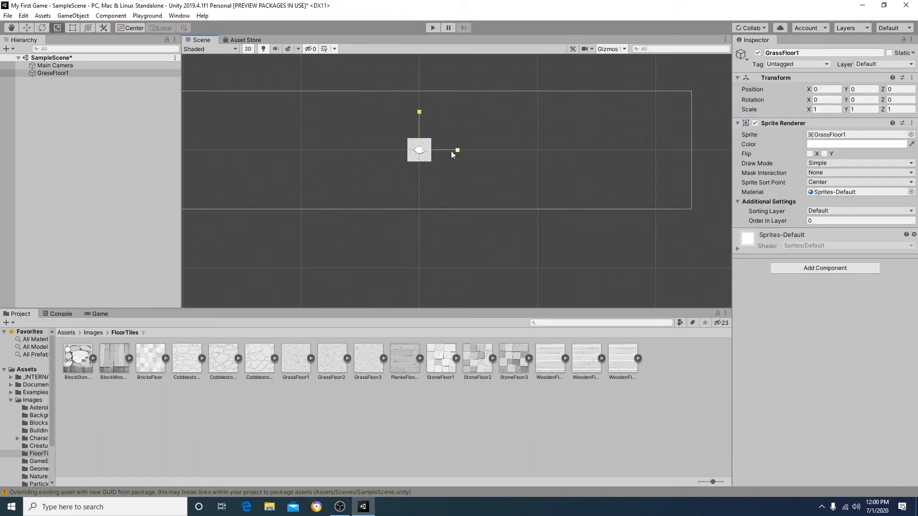
drag(457, 151, 765, 193)
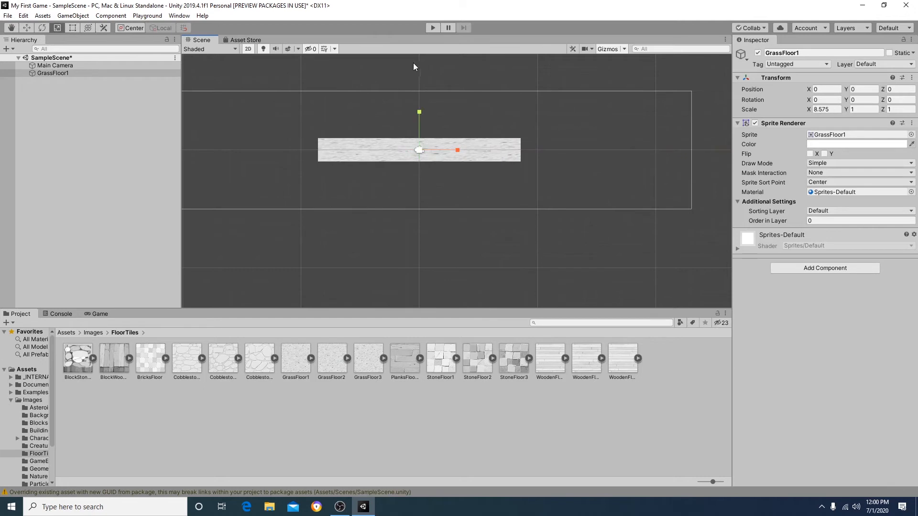
drag(419, 111, 455, 315)
drag(457, 151, 532, 165)
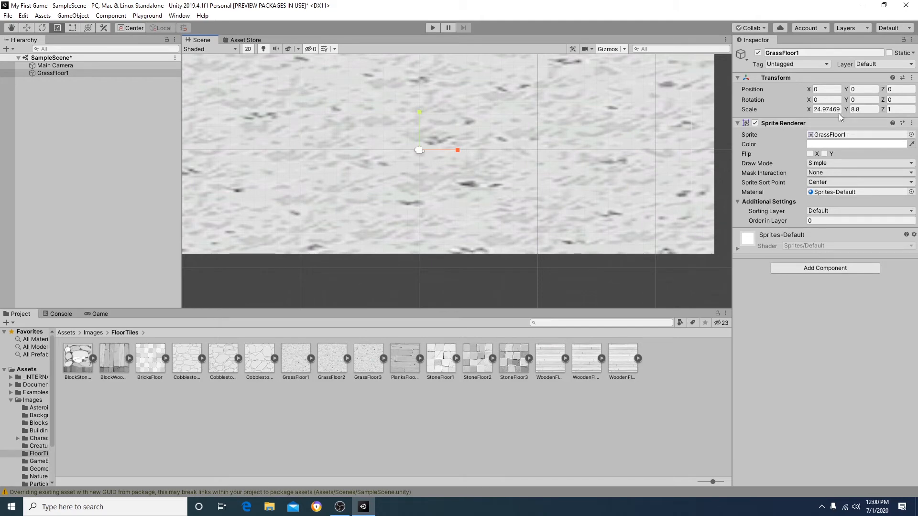
scroll(445, 176, down, 2)
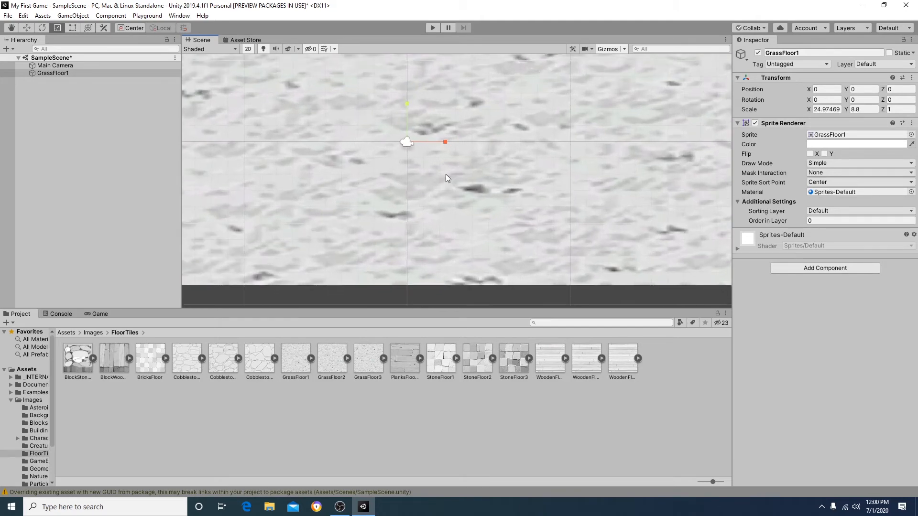
scroll(445, 176, up, 1)
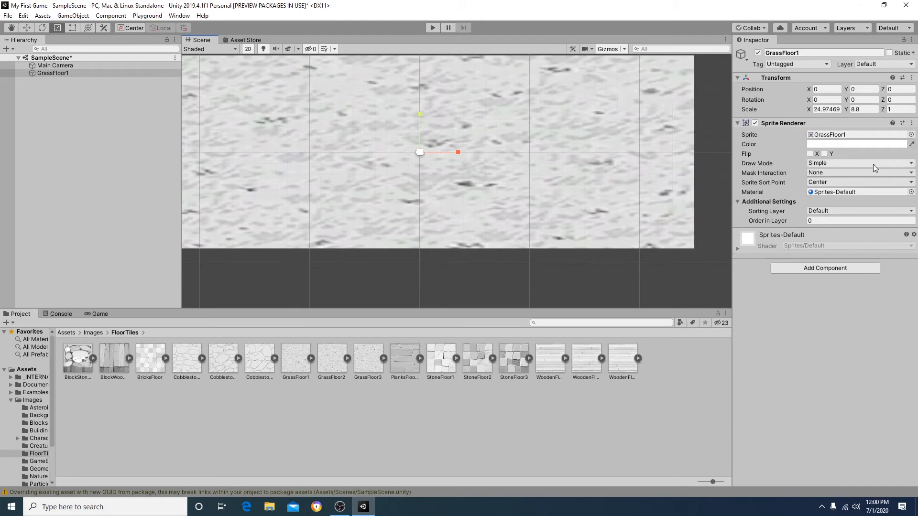
Step: Set the GrassFloor1 tile's X and Y scale to 1
click(829, 109)
text(1)
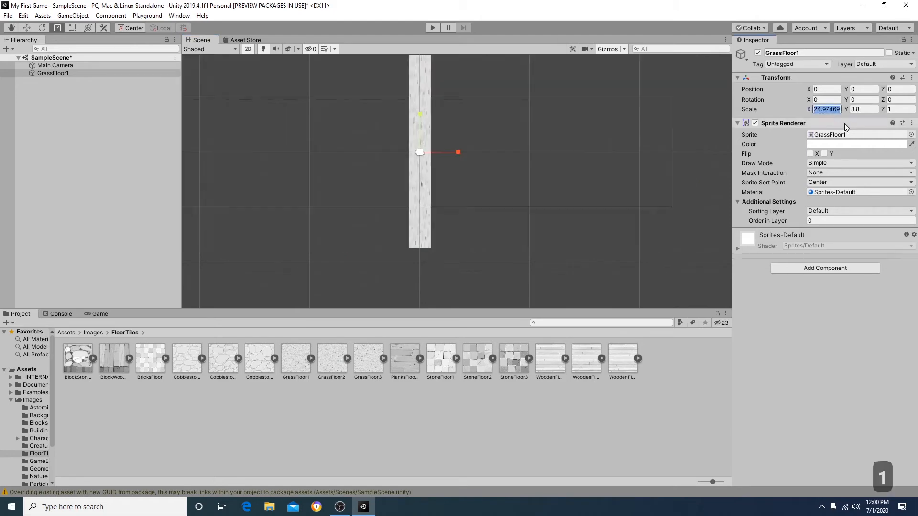
click(868, 109)
text(1)
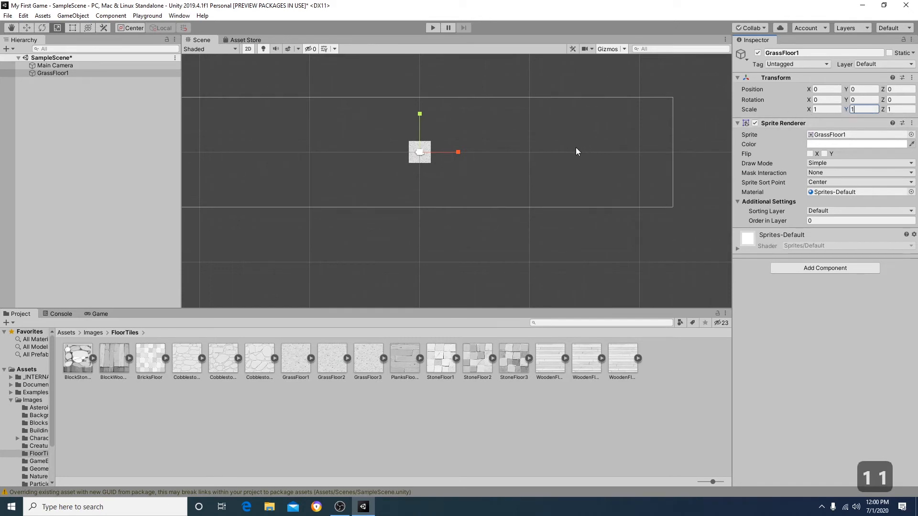
Step: Move and tilt the tile with the Rect tool to about X -0.39, Y 0.61, and set its Z rotation to 0
click(71, 29)
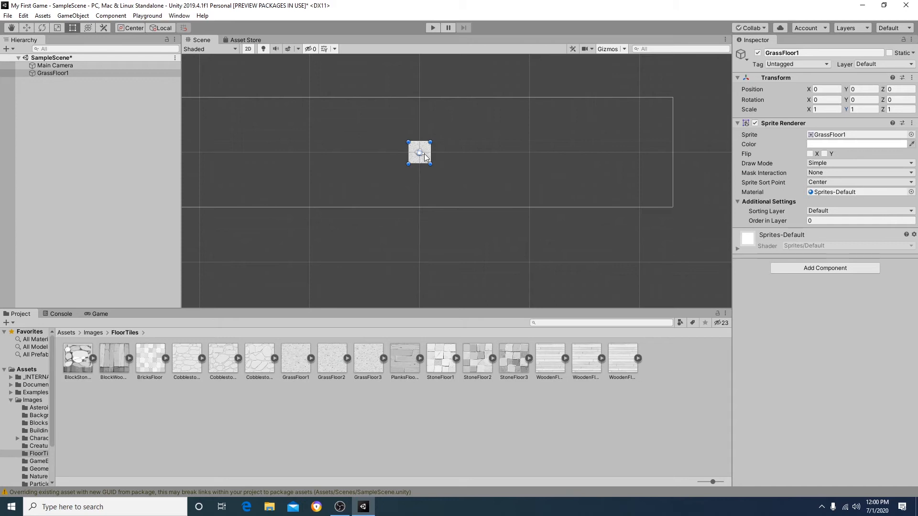
drag(425, 158, 456, 196)
click(893, 100)
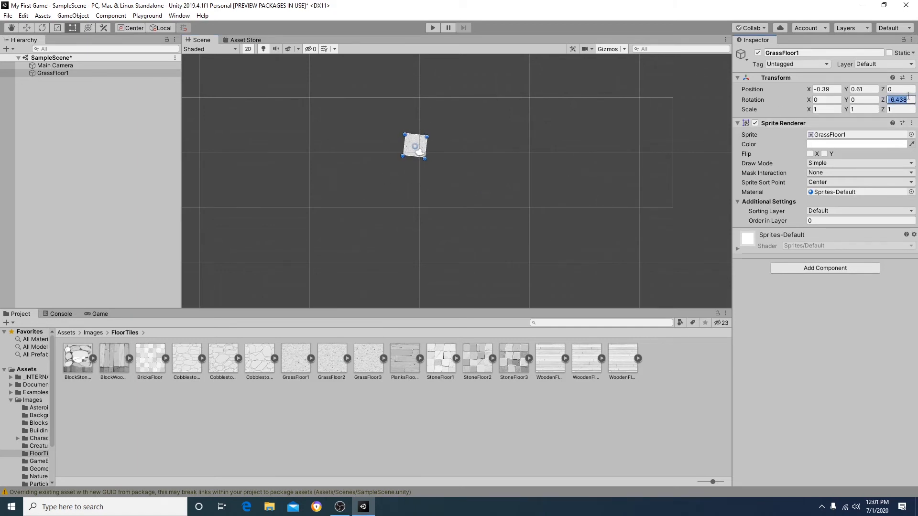
text(0)
Step: Resize the tile twice from its upper-right corner with the Rect tool, the second time to about 9.9 by 3.73 scale, undoing each resize
drag(427, 134, 571, 97)
key(ctrl+z)
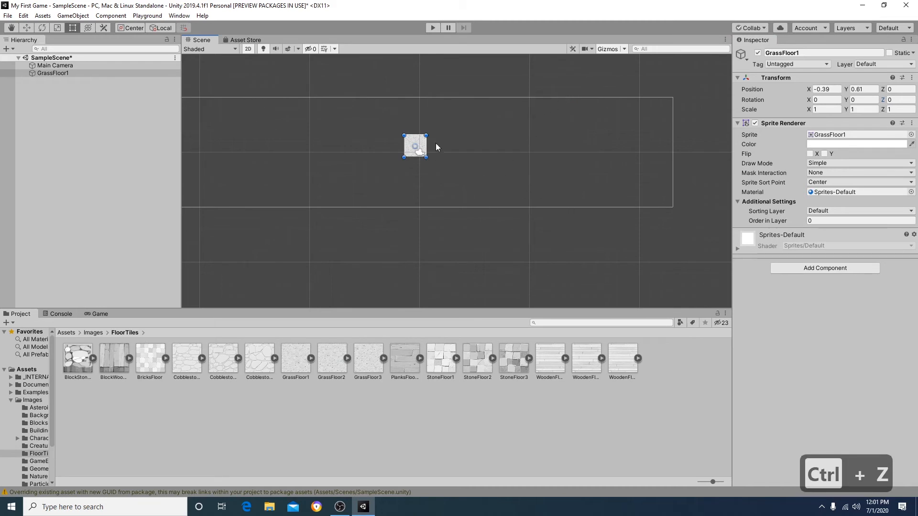
drag(426, 136, 435, 167)
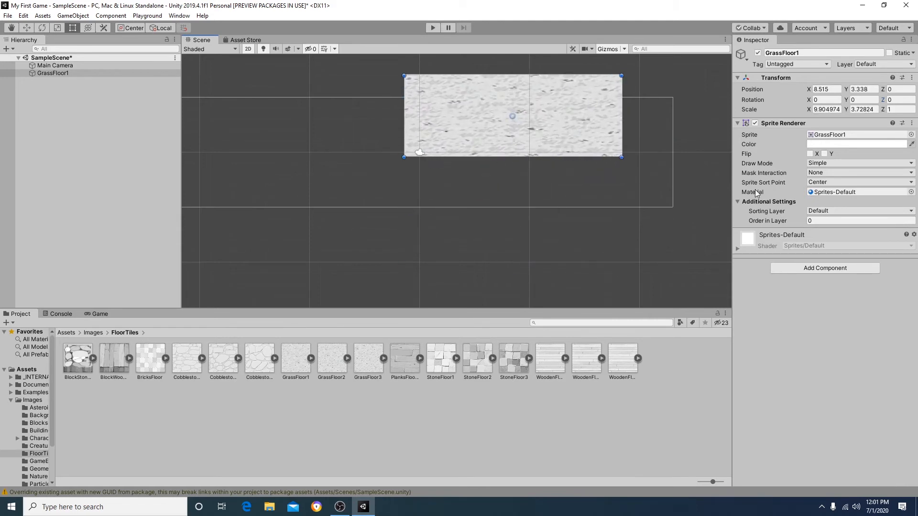
key(ctrl+z)
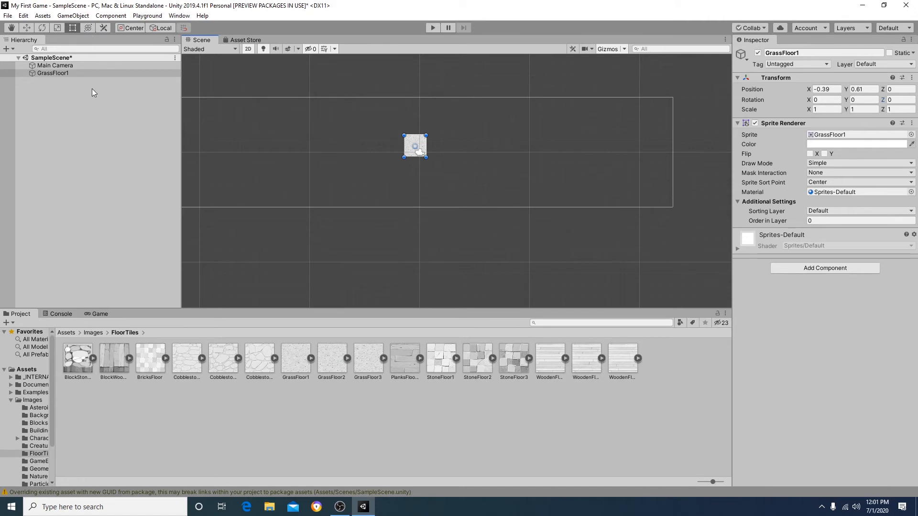
Step: Show the combined Transform tool, then enlarge the tile with the Rect tool to about 10.47 by 5.74 scale and undo it
click(88, 29)
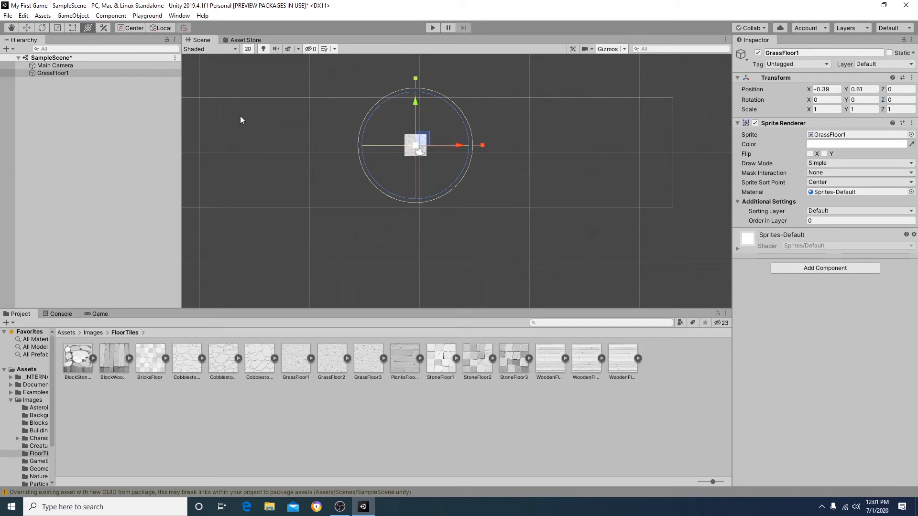
click(72, 28)
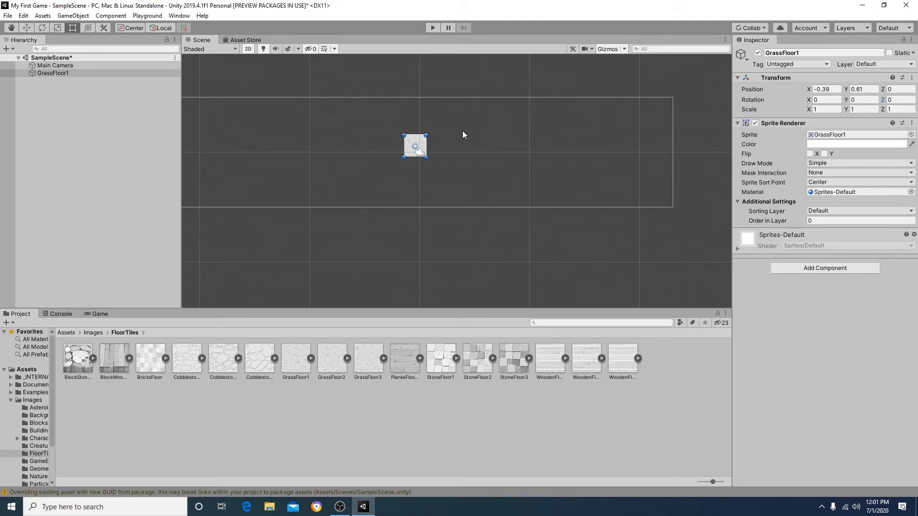
drag(426, 136, 633, 34)
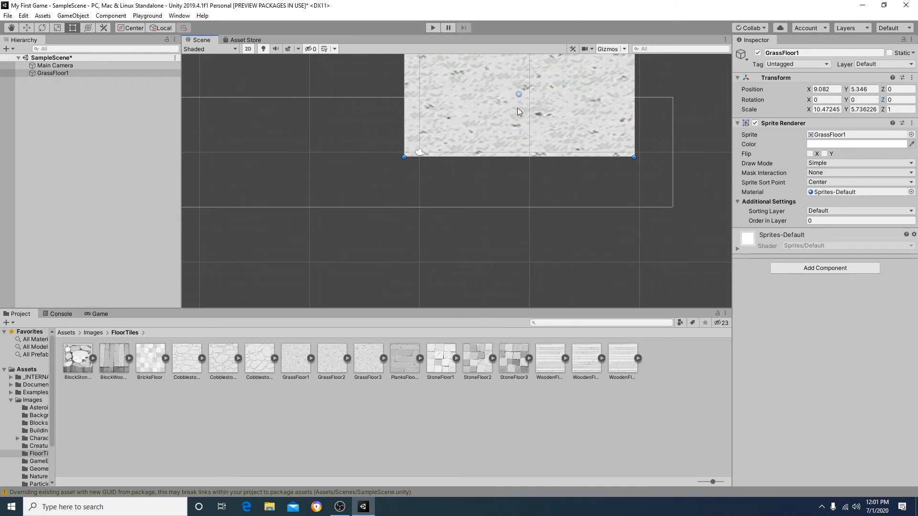
key(ctrl+z)
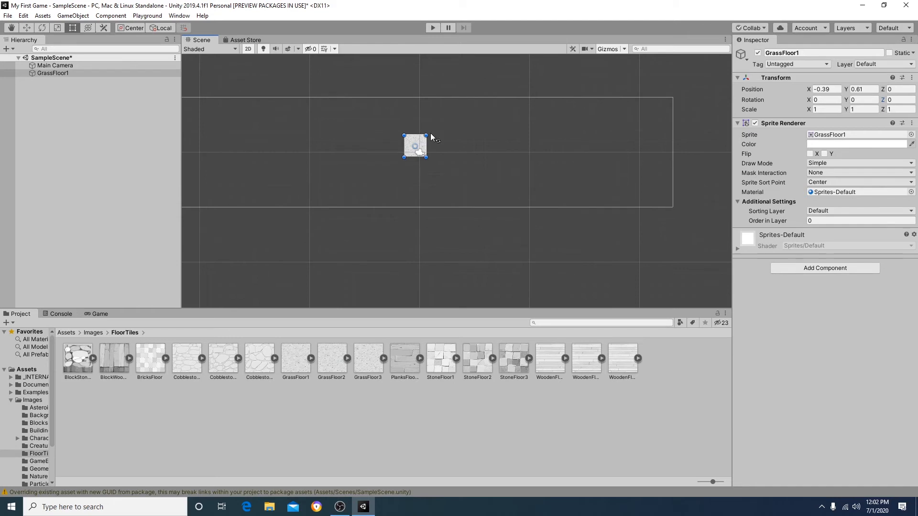
Step: Tint the GrassFloor1 sprite green with the Sprite Renderer color set to 09C703 (R 9, G 199, B 3) at full opacity
scroll(419, 153, up, 5)
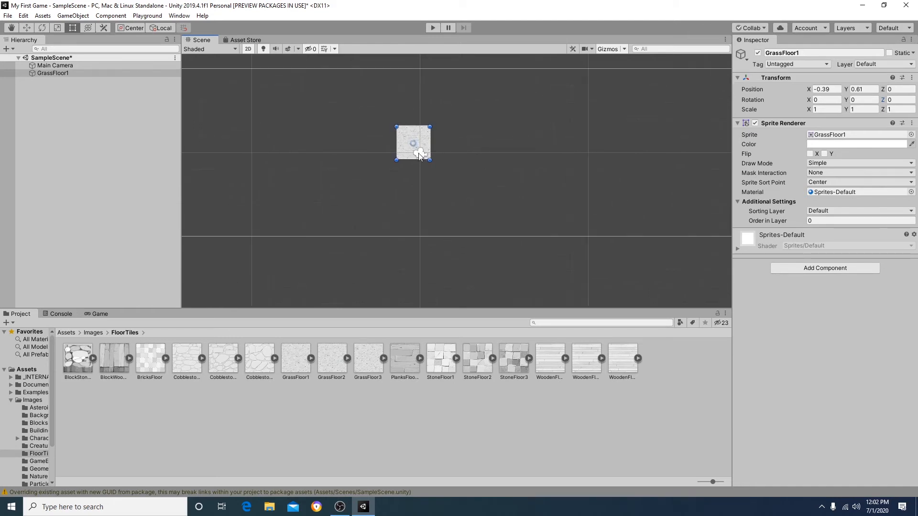
scroll(419, 155, up, 5)
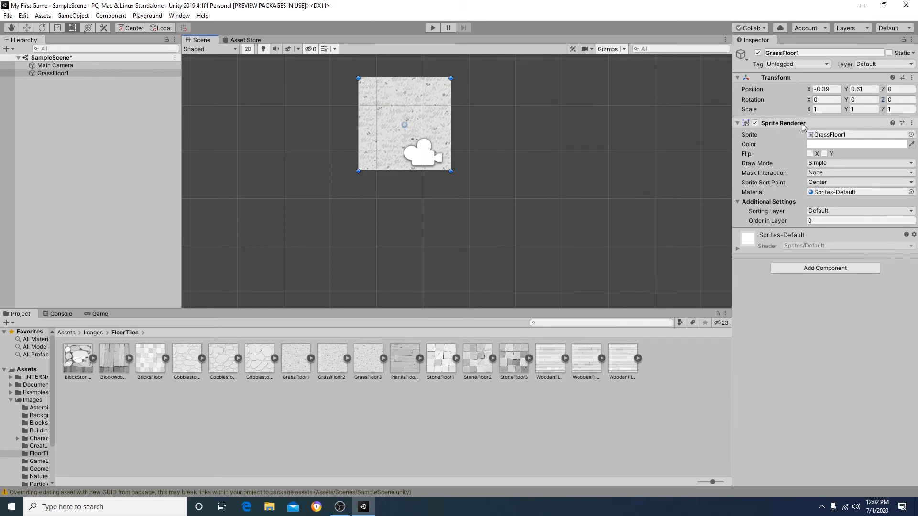
click(853, 144)
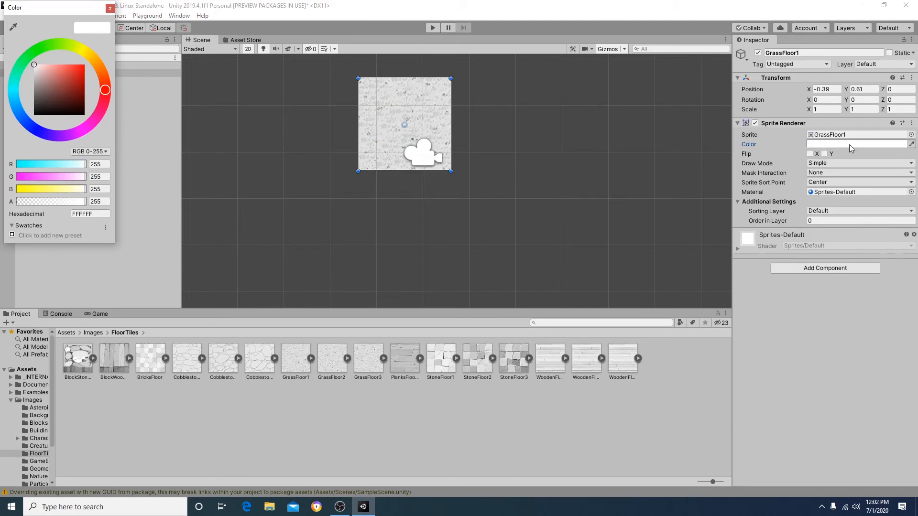
drag(54, 9, 529, 68)
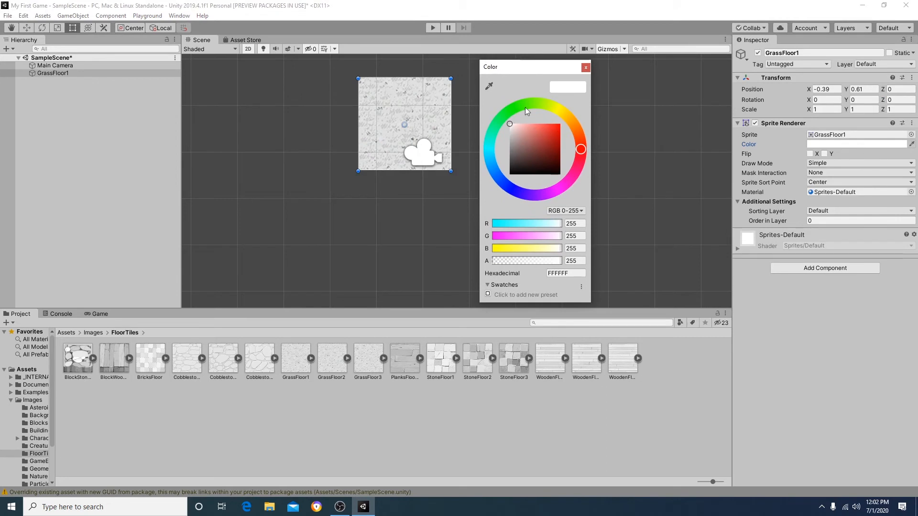
drag(581, 150, 562, 145)
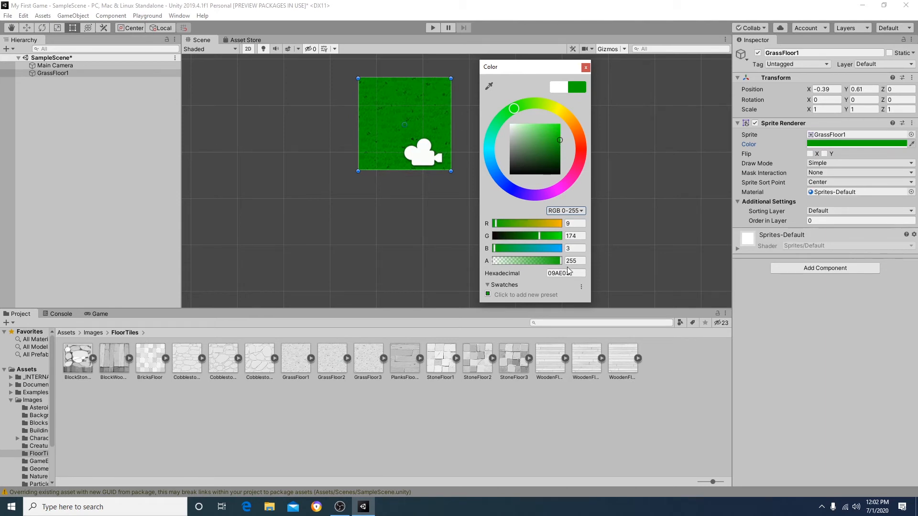
drag(560, 260, 594, 271)
mouse_move(538, 236)
mouse_down()
mouse_move(515, 241)
mouse_move(546, 242)
mouse_up()
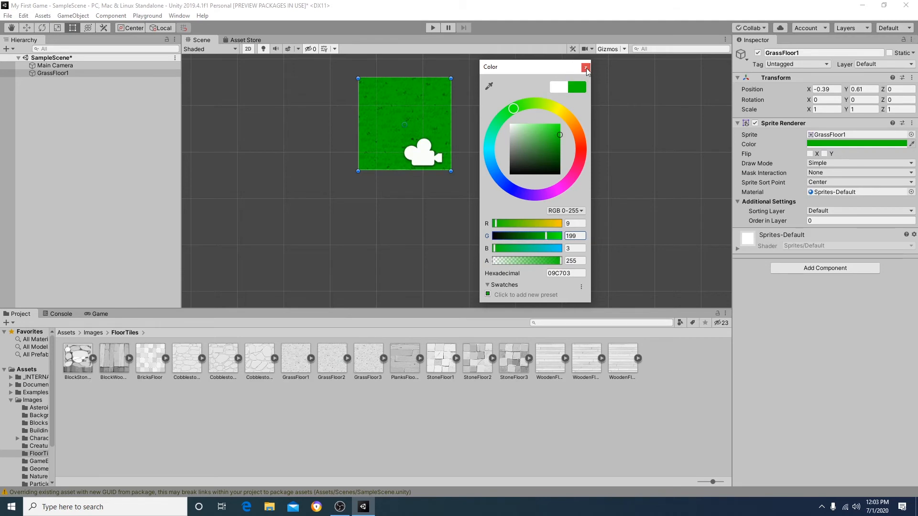
Step: Sample the green 08B202 from the tile with the eyedropper as the sprite color, and close the color picker
click(488, 85)
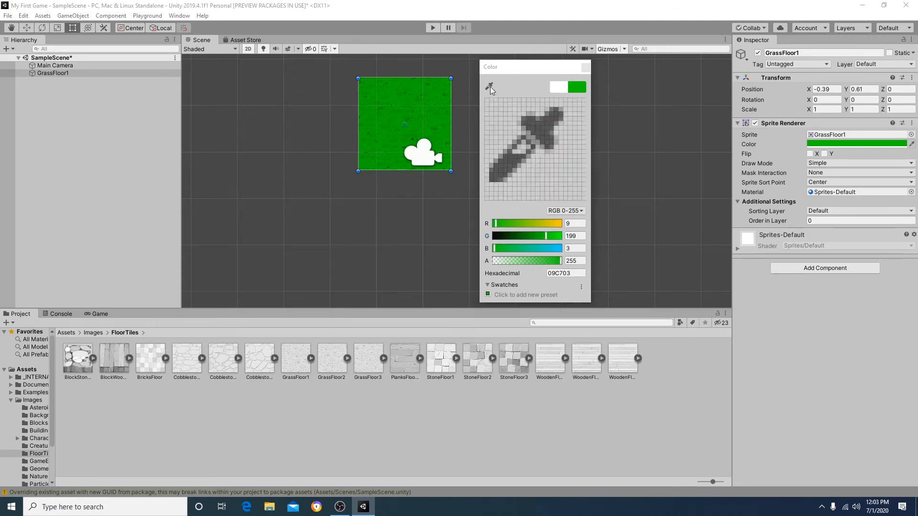
click(369, 142)
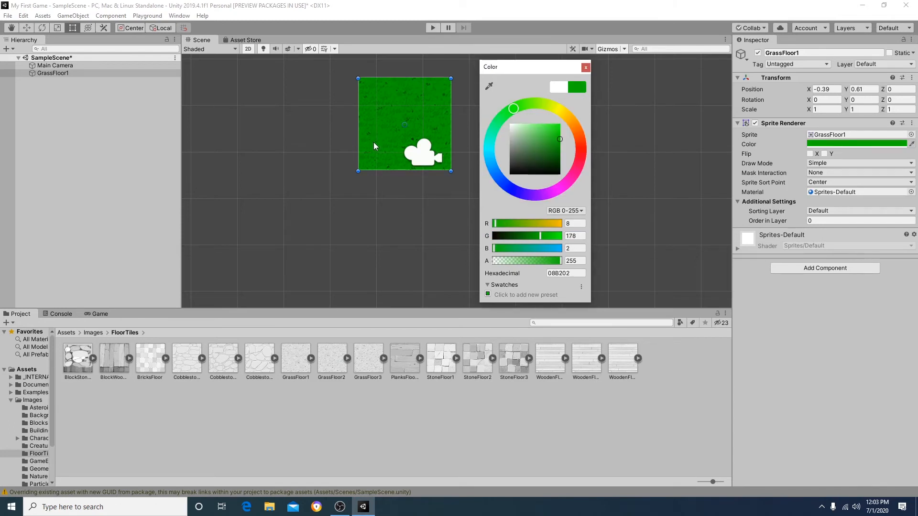
click(586, 68)
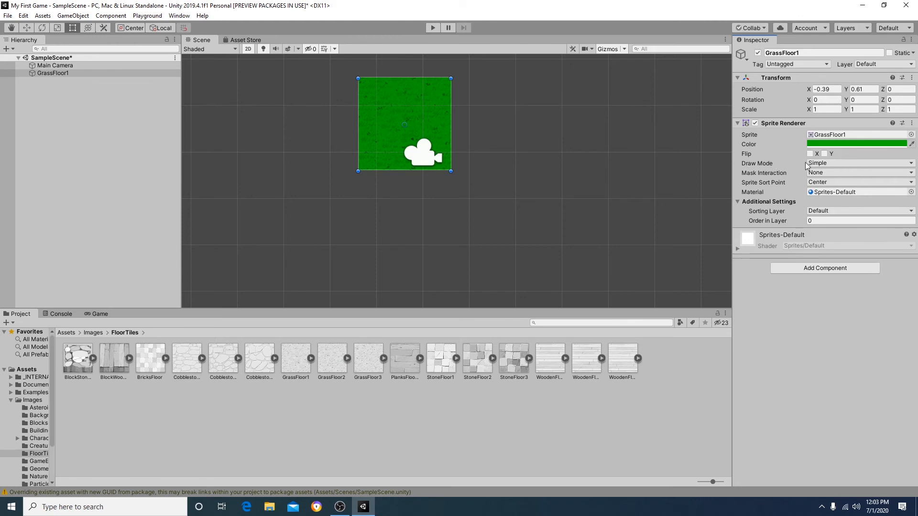
Step: Set the GrassFloor1 sprite's draw mode to Tiled with a width of 5 and a height of 5
click(828, 166)
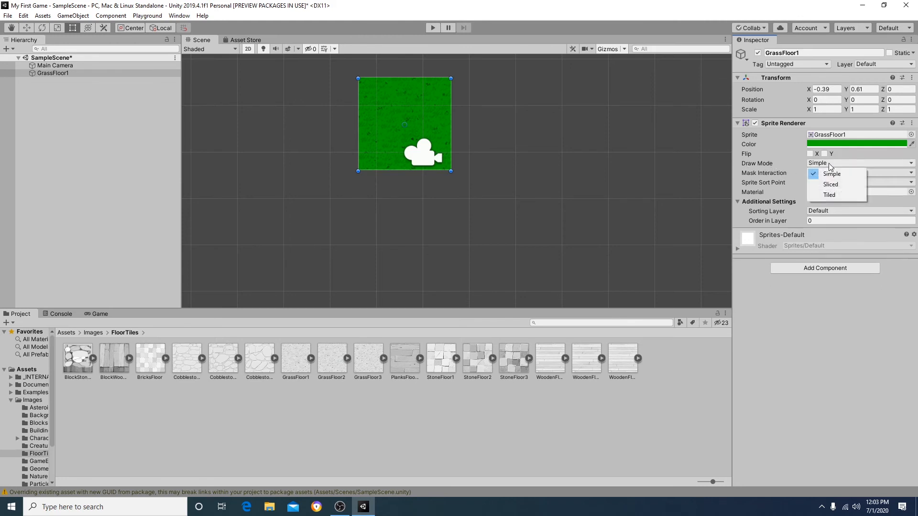
click(842, 197)
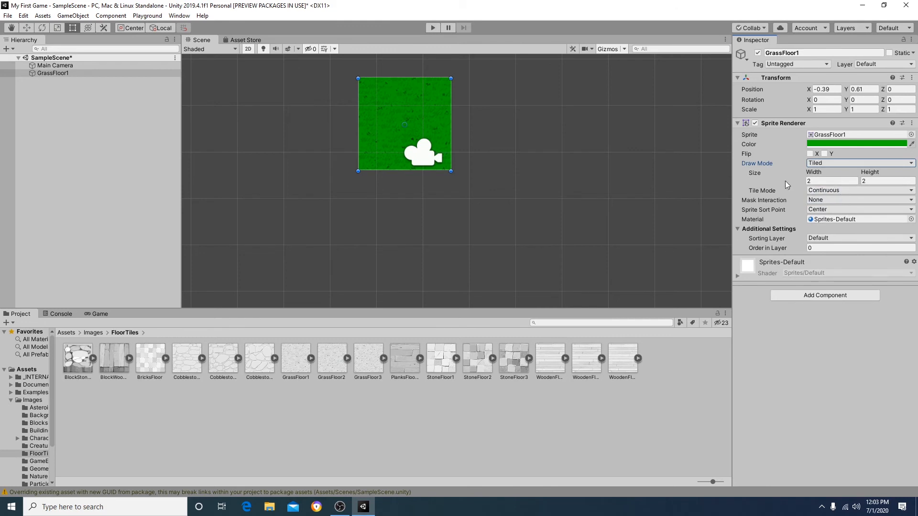
scroll(508, 175, down, 3)
scroll(557, 180, down, 1)
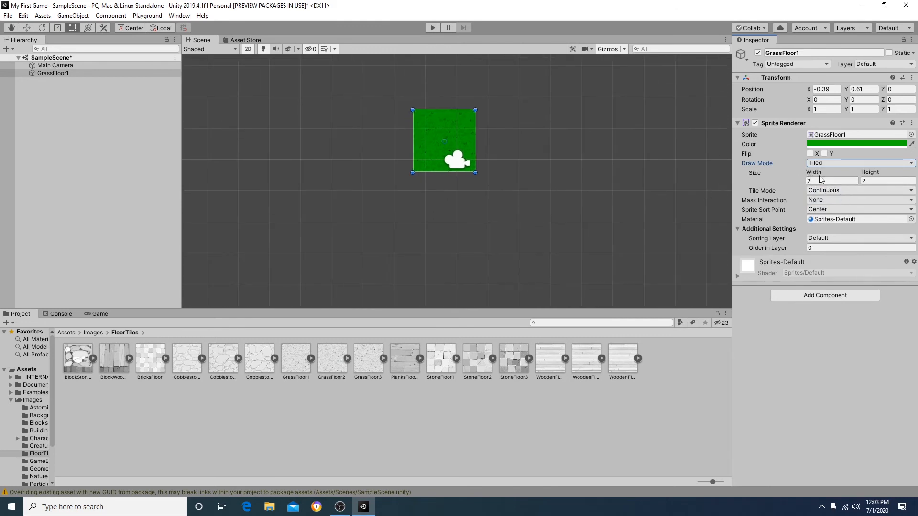
click(811, 181)
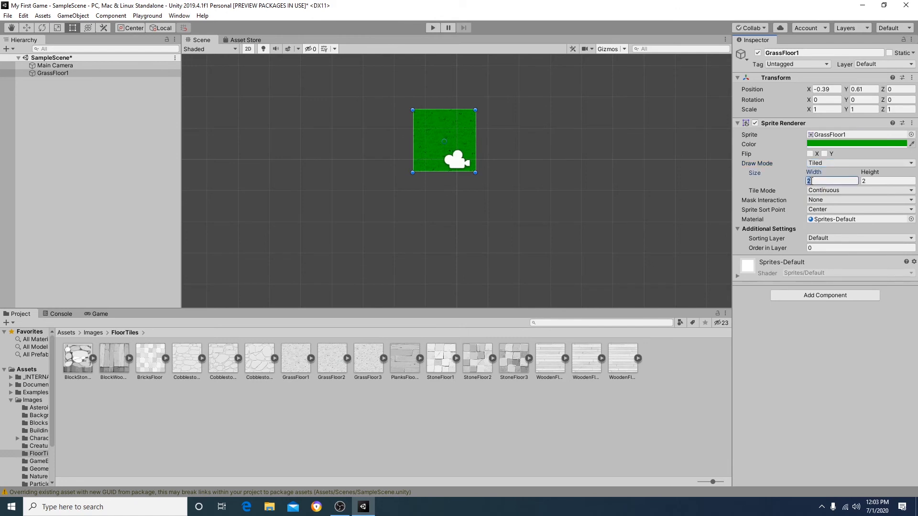
text(5)
click(879, 181)
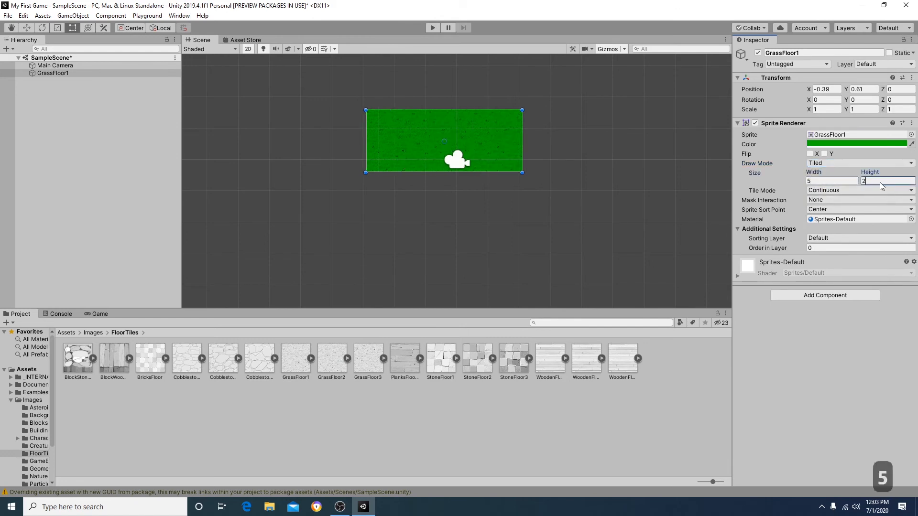
text(5)
Step: Inspect the tiled grass pattern, and set the sprite's tiled size to width 50 and height 50
scroll(409, 158, up, 6)
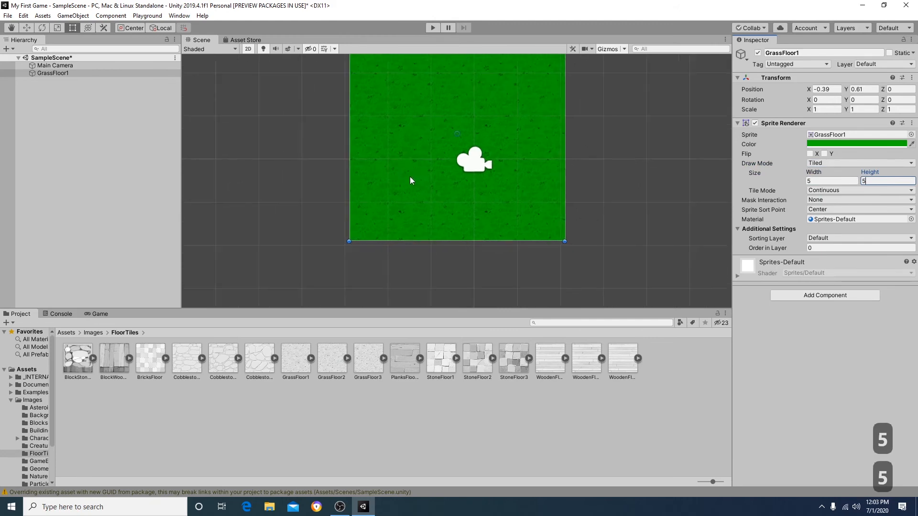
scroll(433, 205, up, 1)
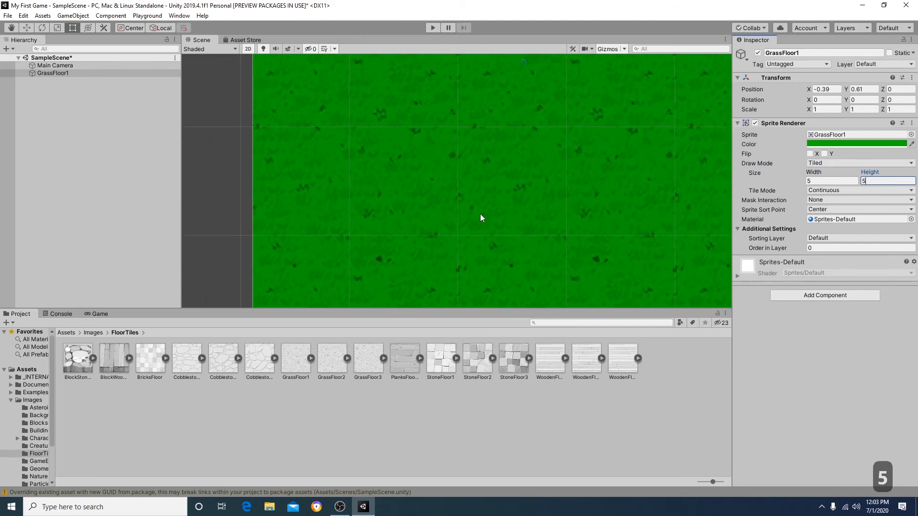
scroll(480, 213, up, 3)
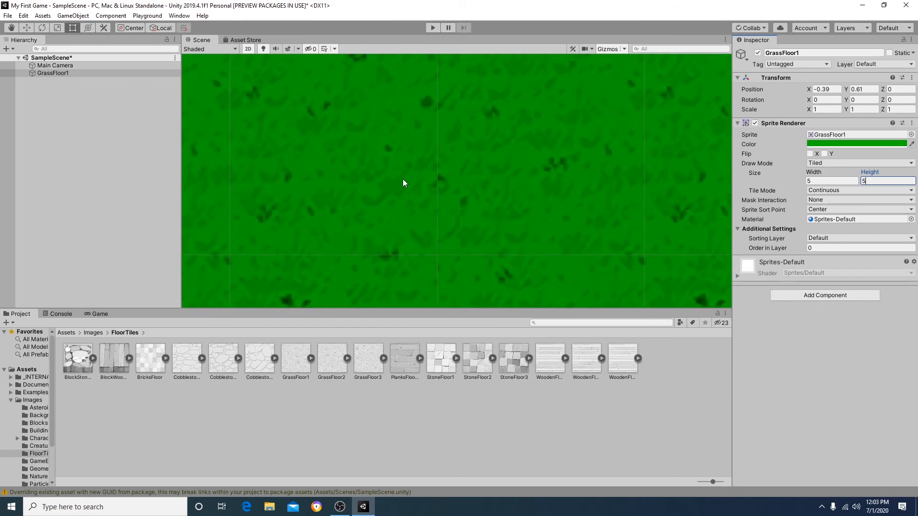
scroll(535, 203, down, 4)
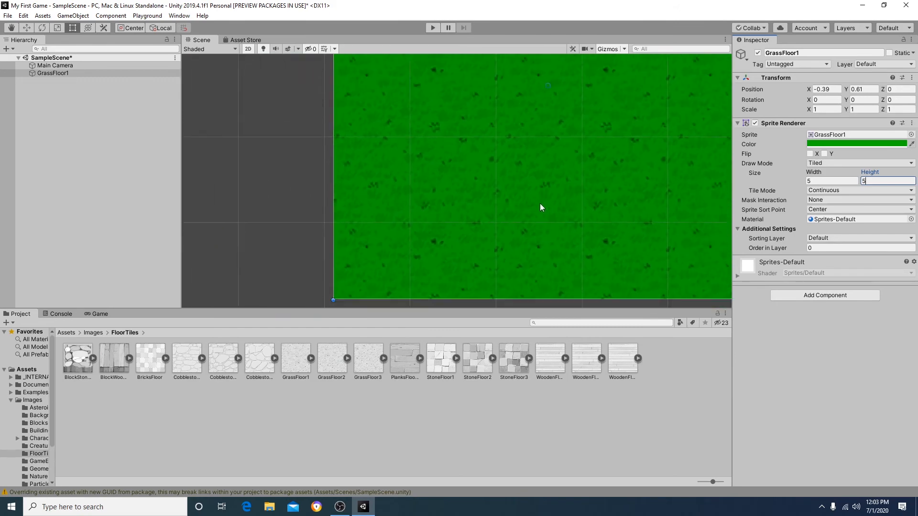
scroll(535, 229, down, 6)
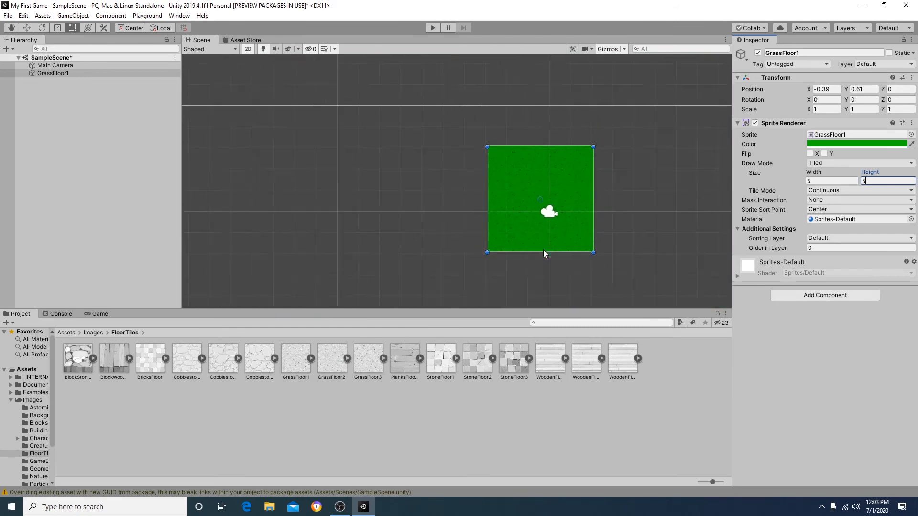
middle_drag(675, 282, 589, 212)
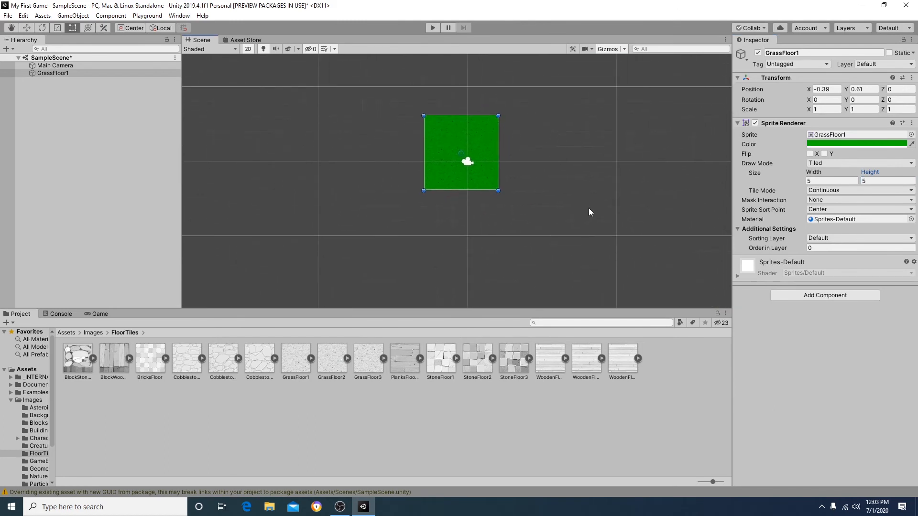
click(837, 180)
text(50)
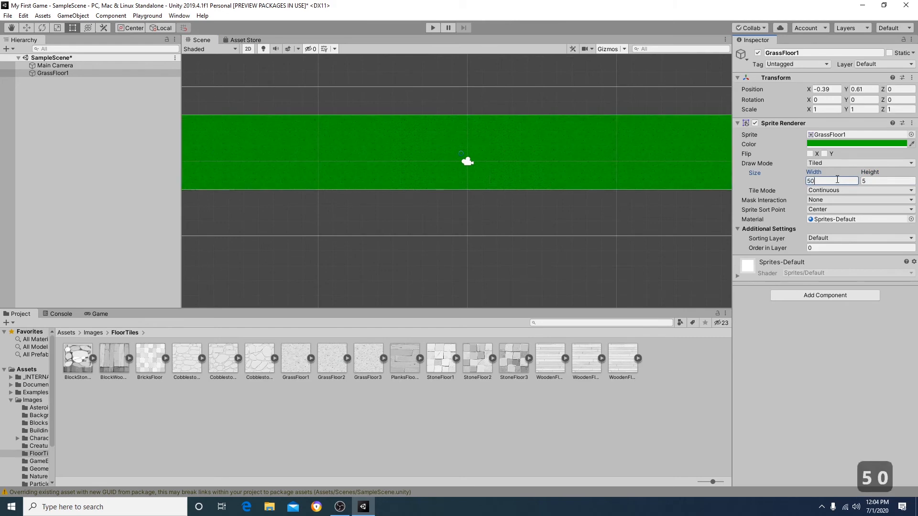
click(869, 182)
text(10)
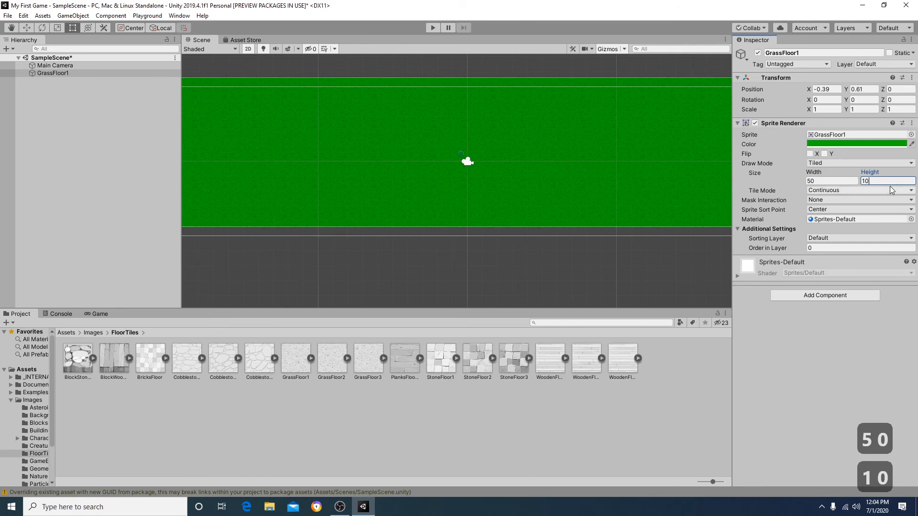
key(BackSpace)
key(BackSpace)
text(50)
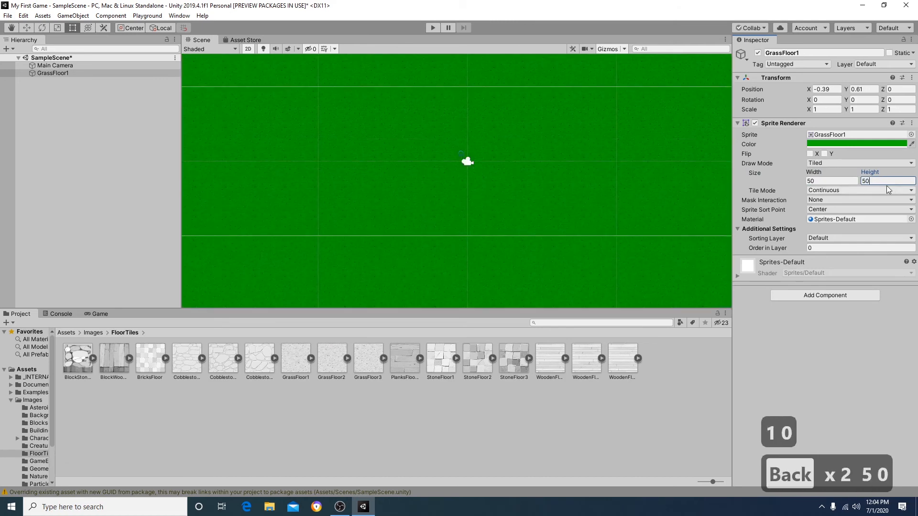
Step: Examine the full extent of the enlarged grass floor around the camera in the scene
scroll(529, 158, down, 5)
scroll(550, 194, down, 3)
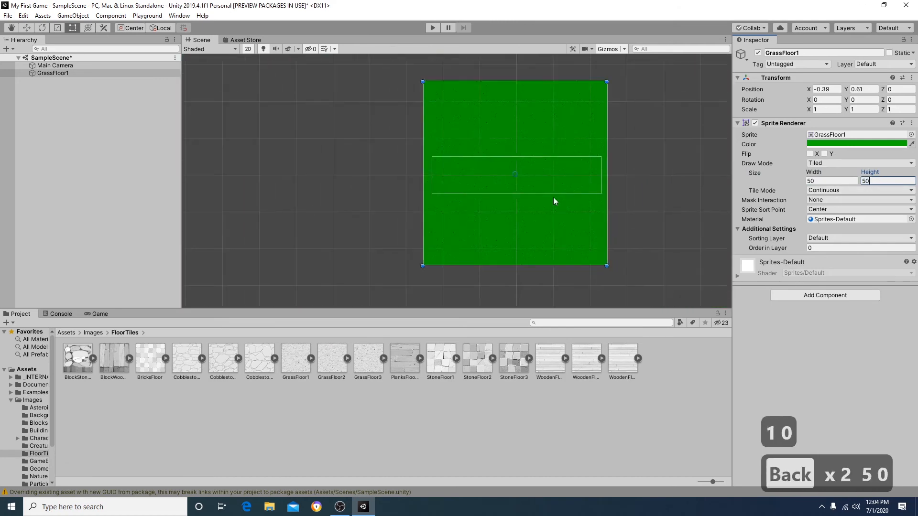
scroll(584, 215, up, 3)
scroll(516, 185, down, 4)
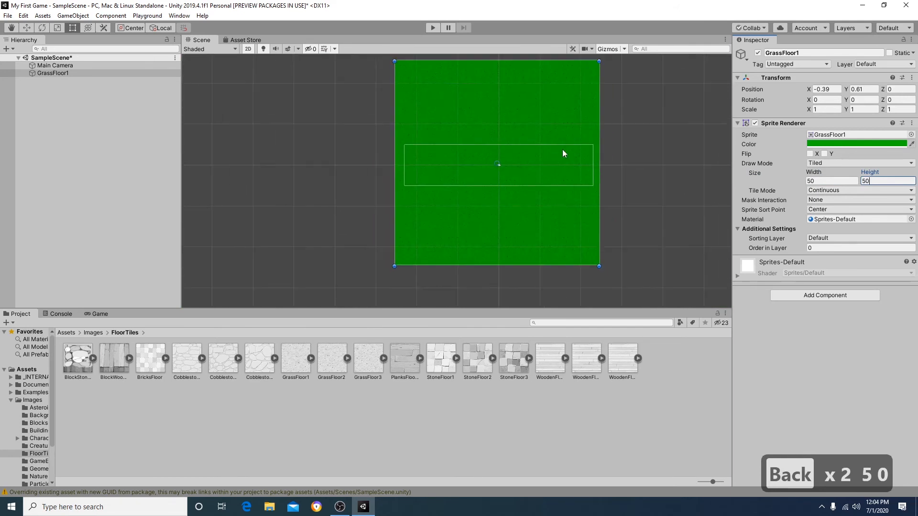
middle_drag(569, 139, 525, 150)
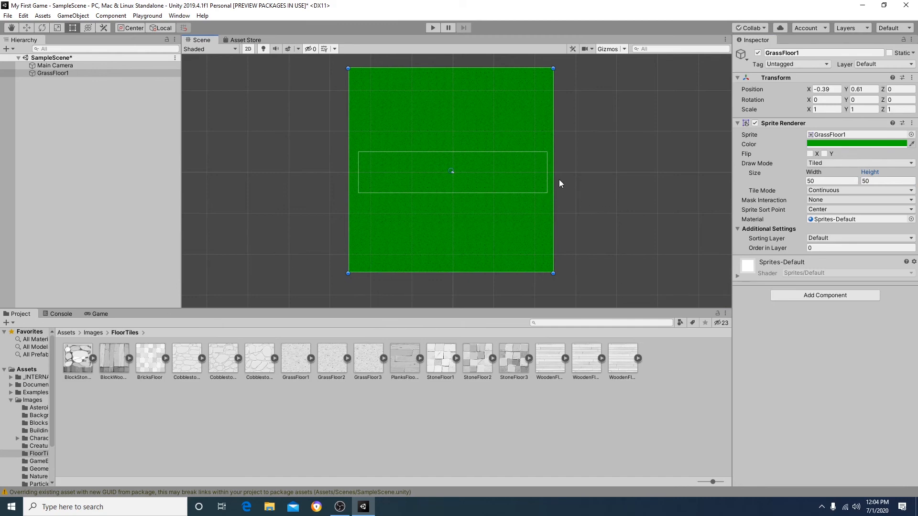
scroll(469, 174, up, 3)
scroll(426, 199, down, 1)
middle_drag(425, 198, 458, 212)
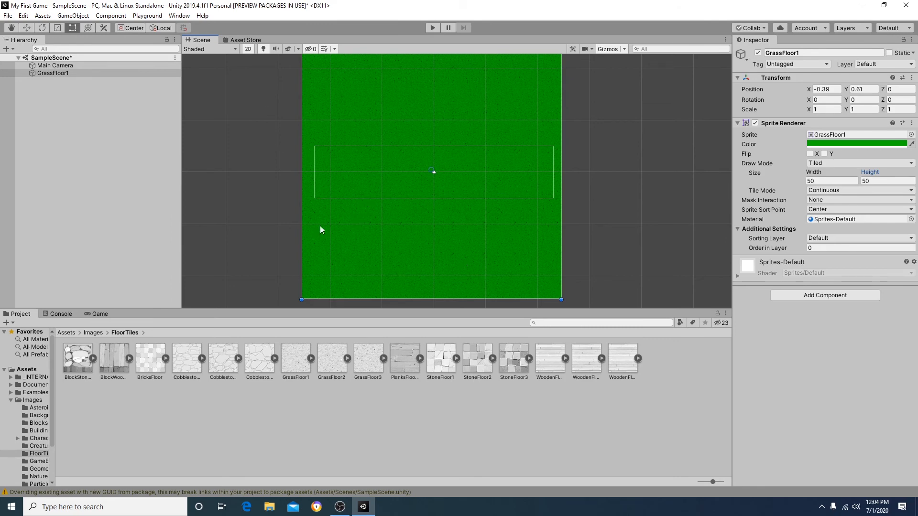
Step: Show the root Assets folder of the project and start saving the scene under a new name
click(66, 332)
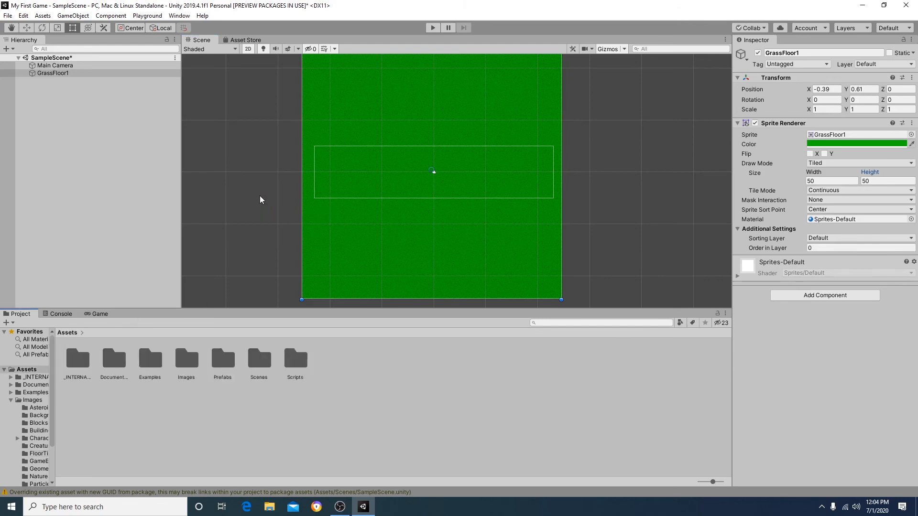
click(7, 17)
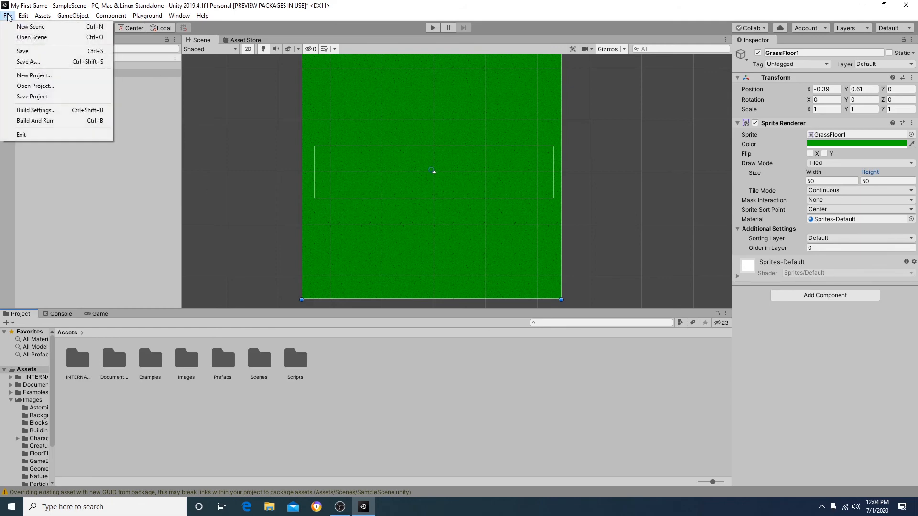
click(32, 61)
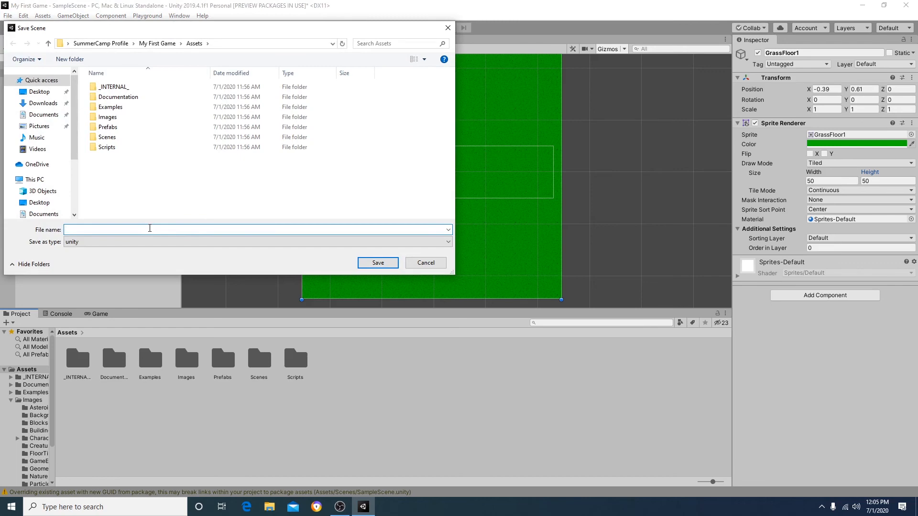
text(First s)
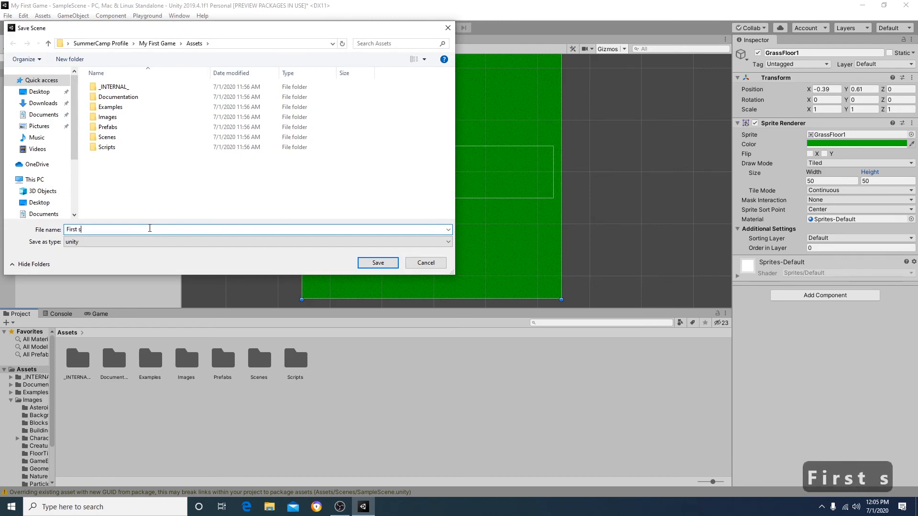
key(BackSpace)
text(Scene)
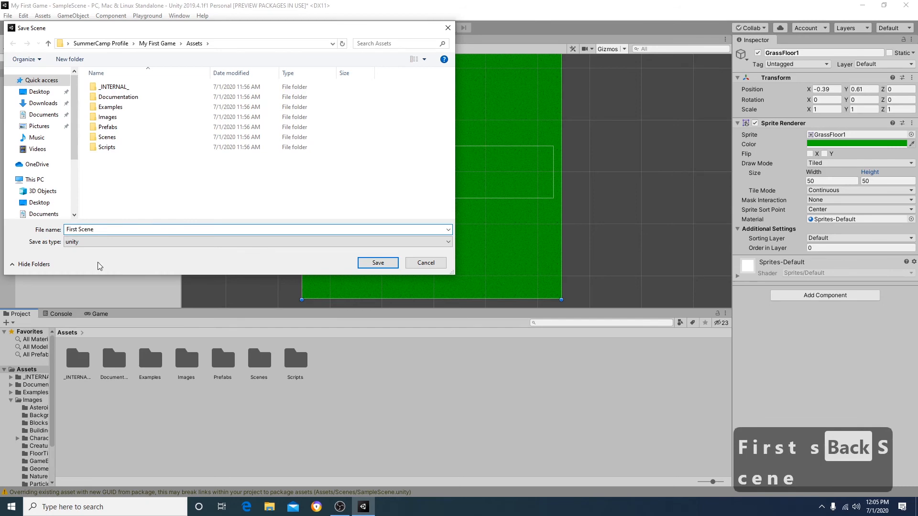
drag(96, 229, 40, 234)
text(First Level)
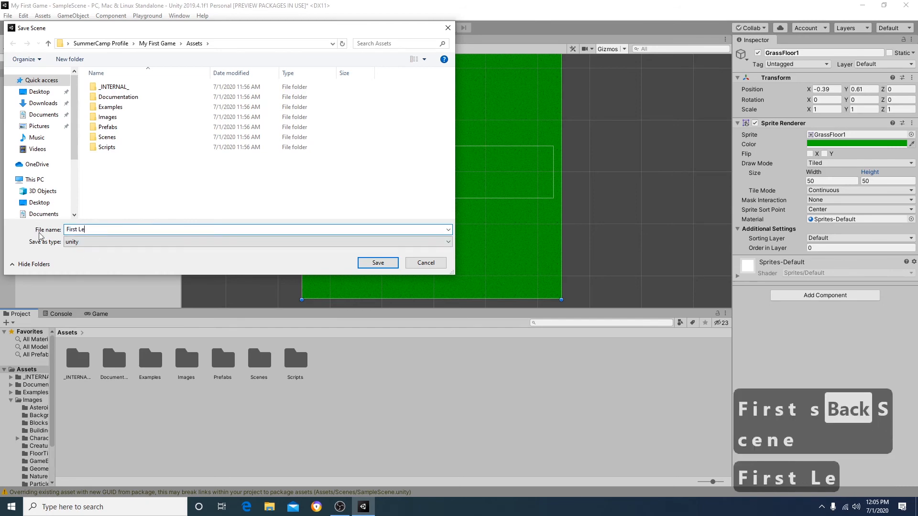
key(BackSpace)
key(BackSpace)
key(BackSpace)
key(BackSpace)
key(BackSpace)
key(BackSpace)
key(BackSpace)
key(BackSpace)
key(BackSpace)
key(BackSpace)
key(BackSpace)
key(BackSpace)
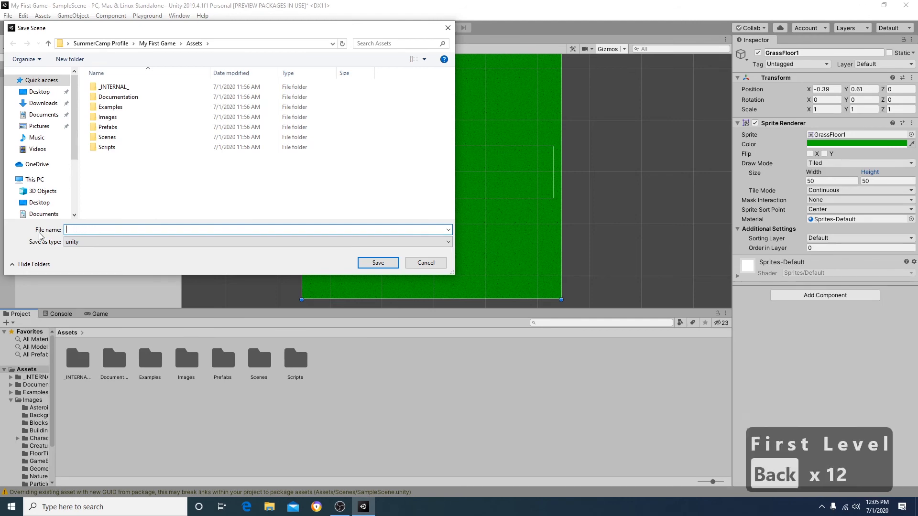
Step: Name the scene file "Grassy knoll" and save it in the Assets folder
text(Gro)
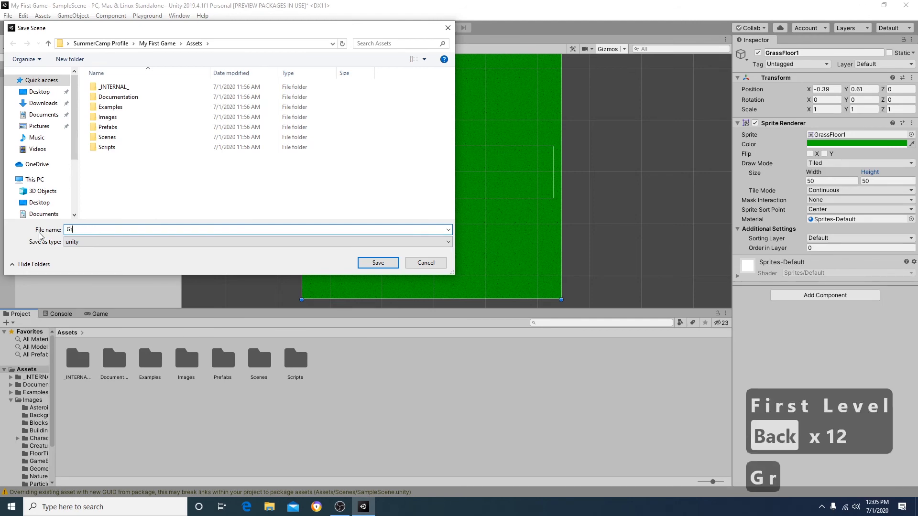
key(BackSpace)
text(assy know)
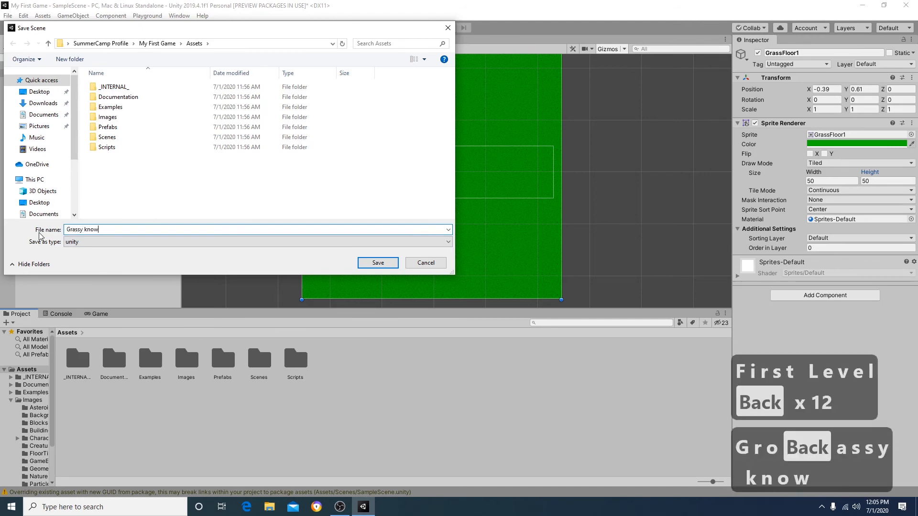
key(BackSpace)
text(ll)
key(Return)
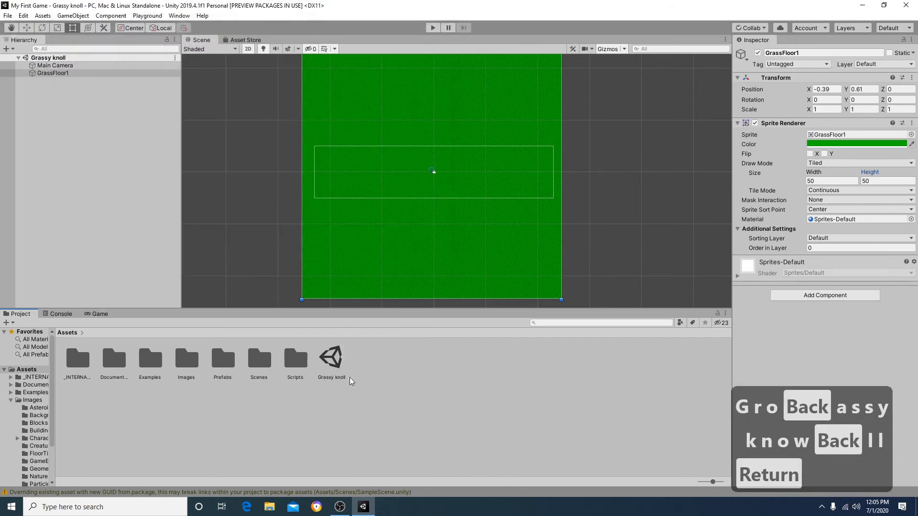
Step: Select the Grassy knoll scene file in the Assets folder and save the open scene again
click(335, 367)
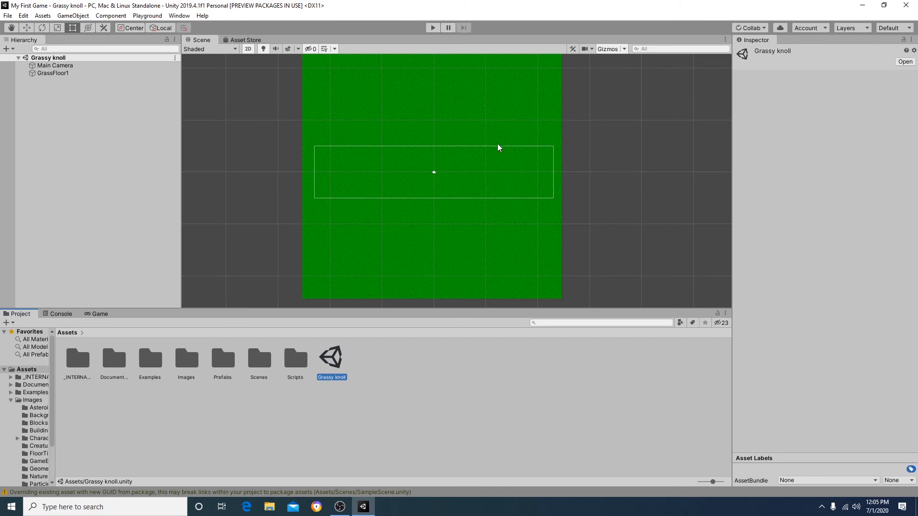
click(8, 15)
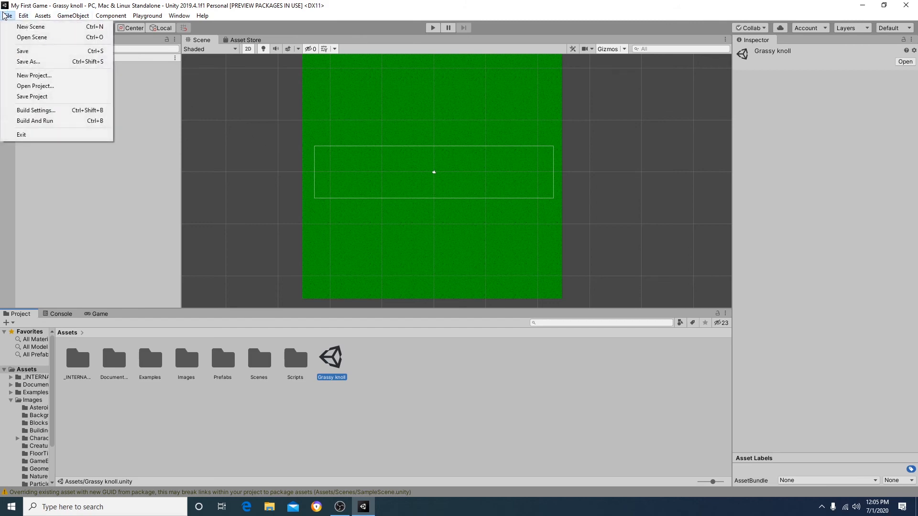
click(27, 53)
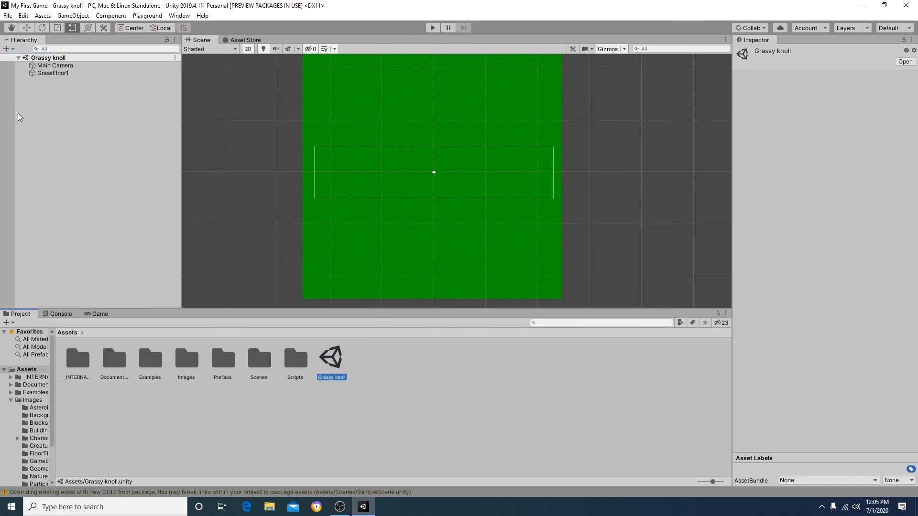
key(ctrl+s)
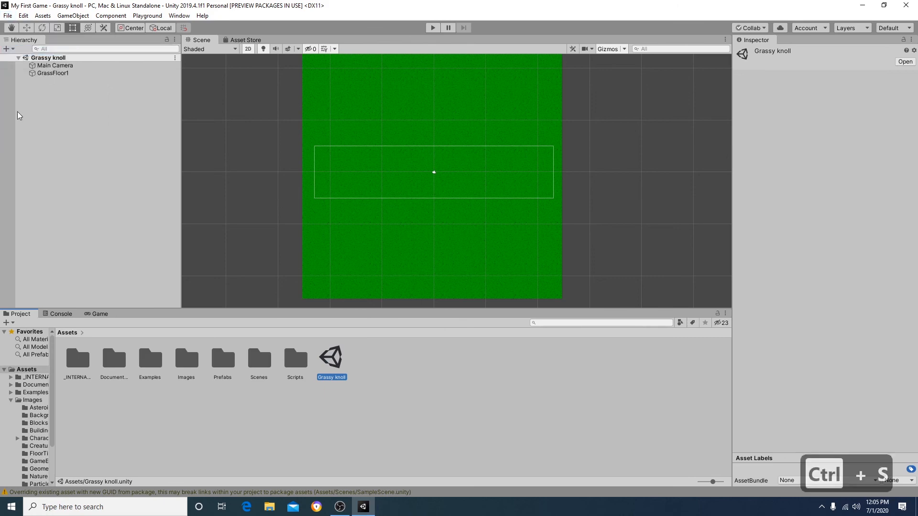
click(7, 15)
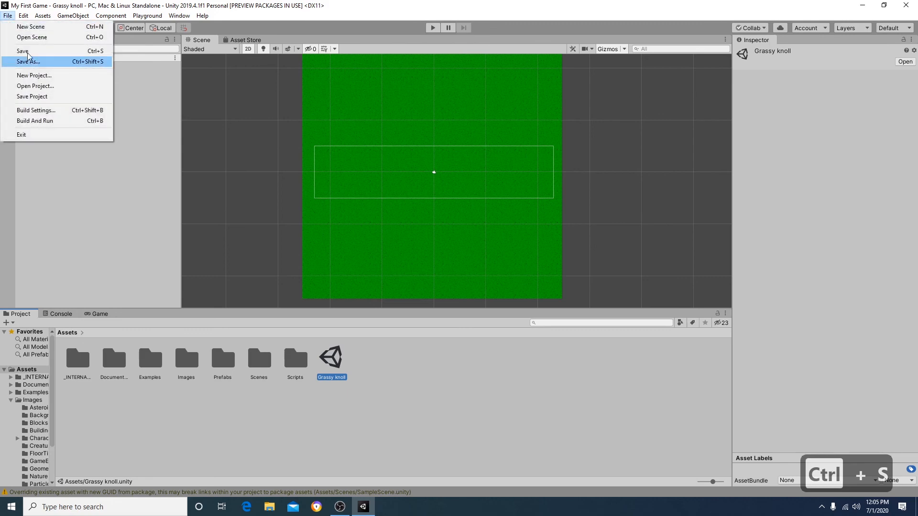
click(27, 51)
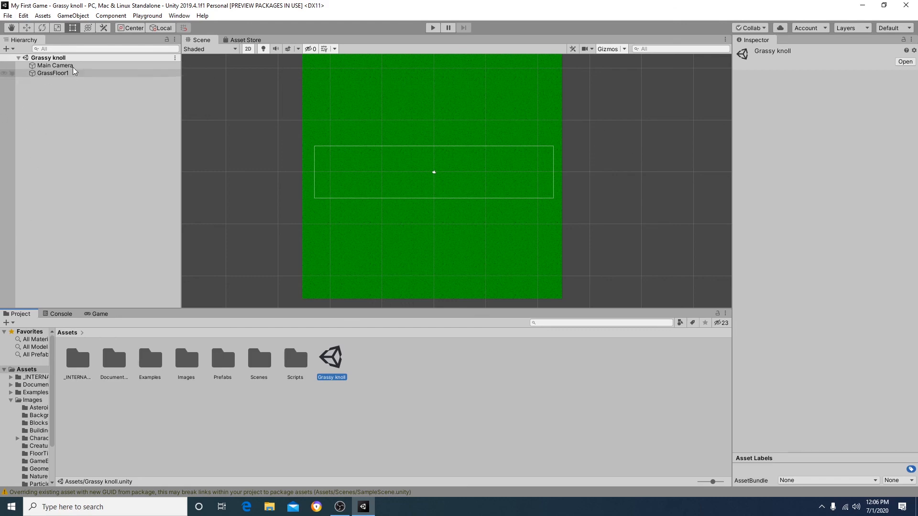
Step: Select Main Camera and GrassFloor1 in turn, and show the Game view of the scene
click(54, 66)
click(55, 74)
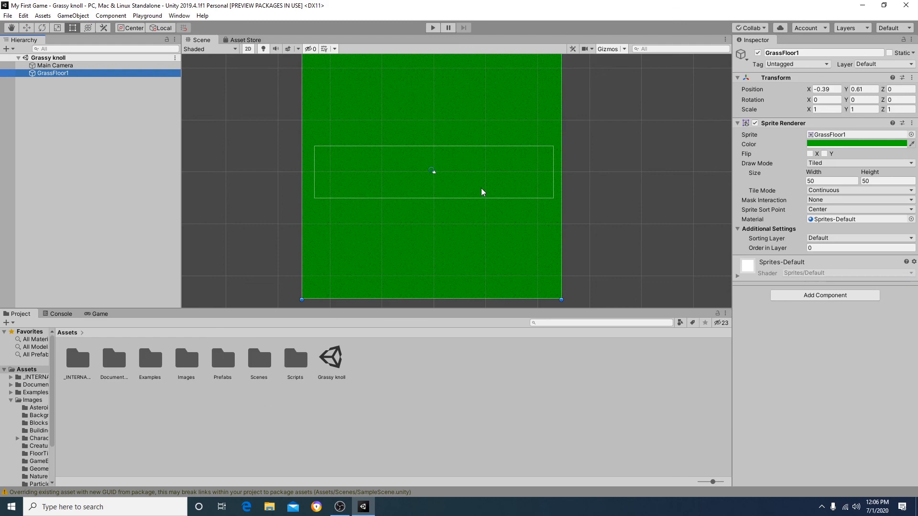
click(90, 314)
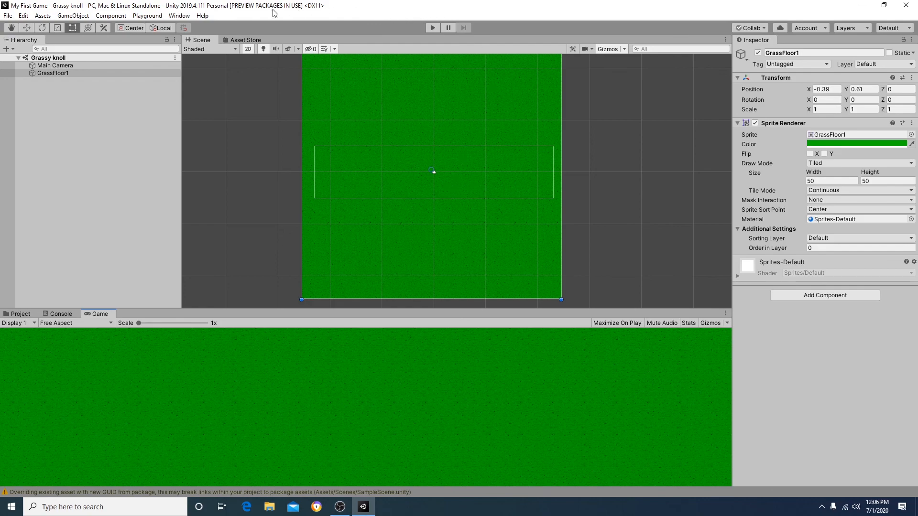
Step: View the Unity Playground page in the Asset Store, and return to the Scene view
click(412, 122)
click(234, 40)
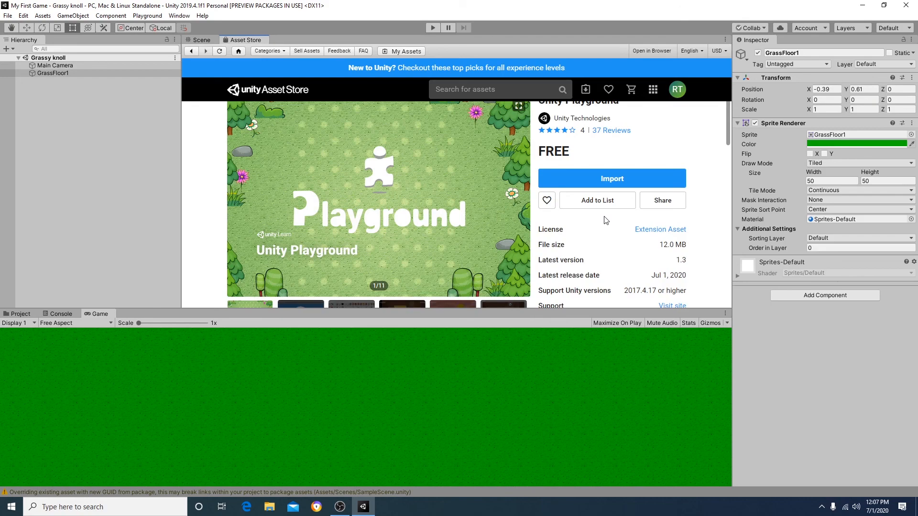
click(201, 40)
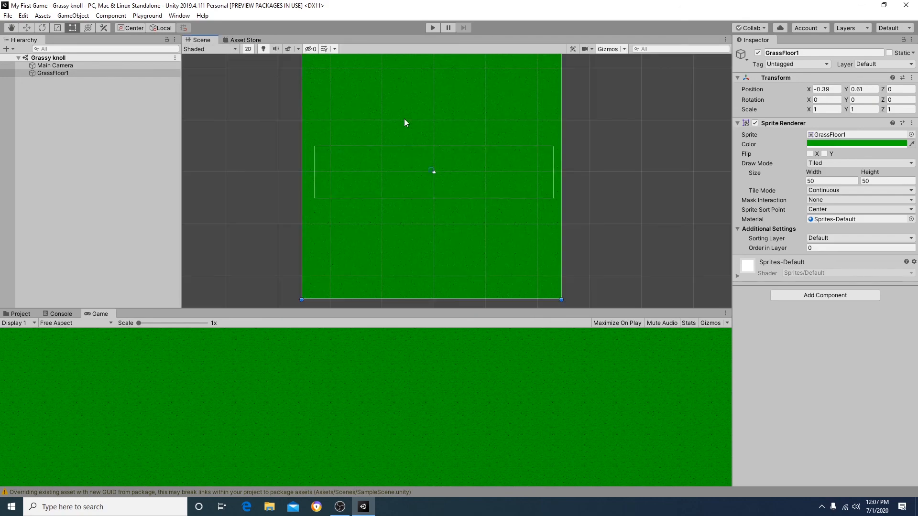